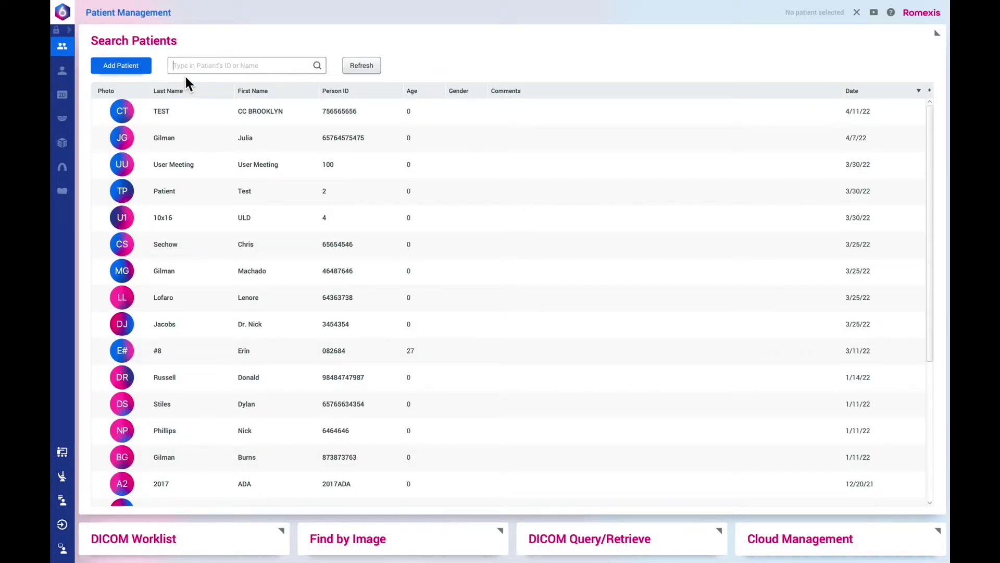
Search the patients for "user", preview the matching patient's images and open that patient's file.
{"action": "left_click", "coordinate": [193, 72]}
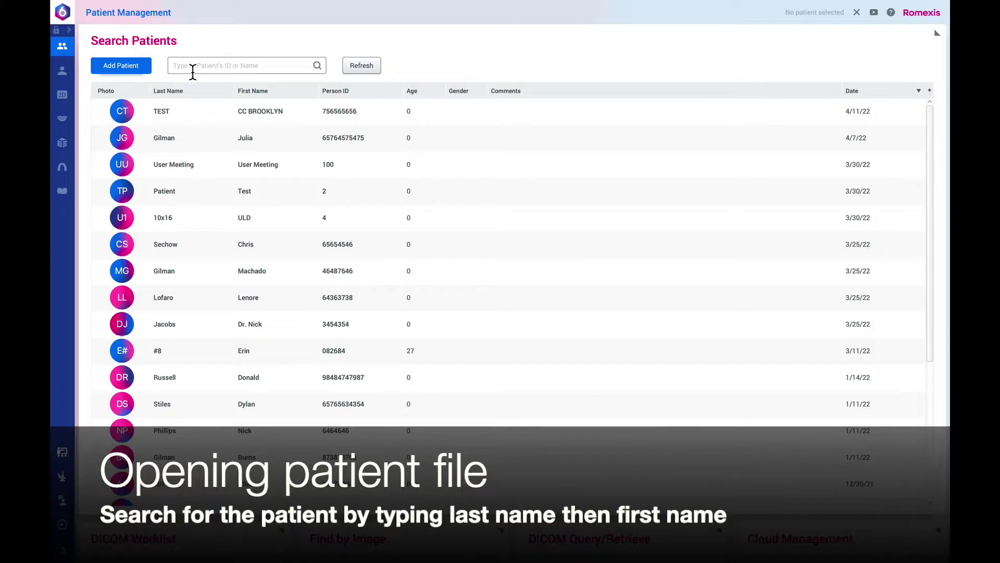
{"action": "type", "text": "user"}
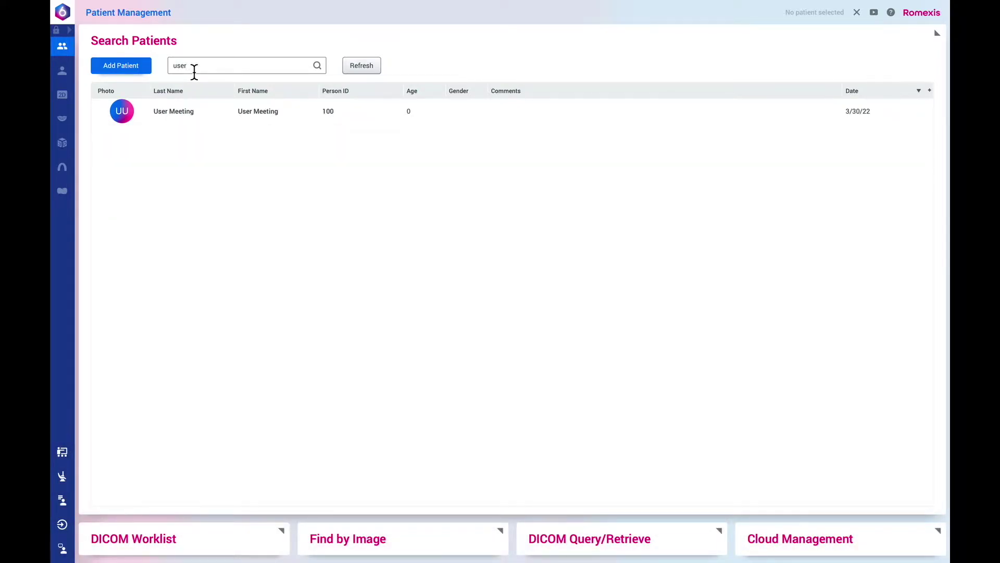
{"action": "left_click", "coordinate": [233, 117]}
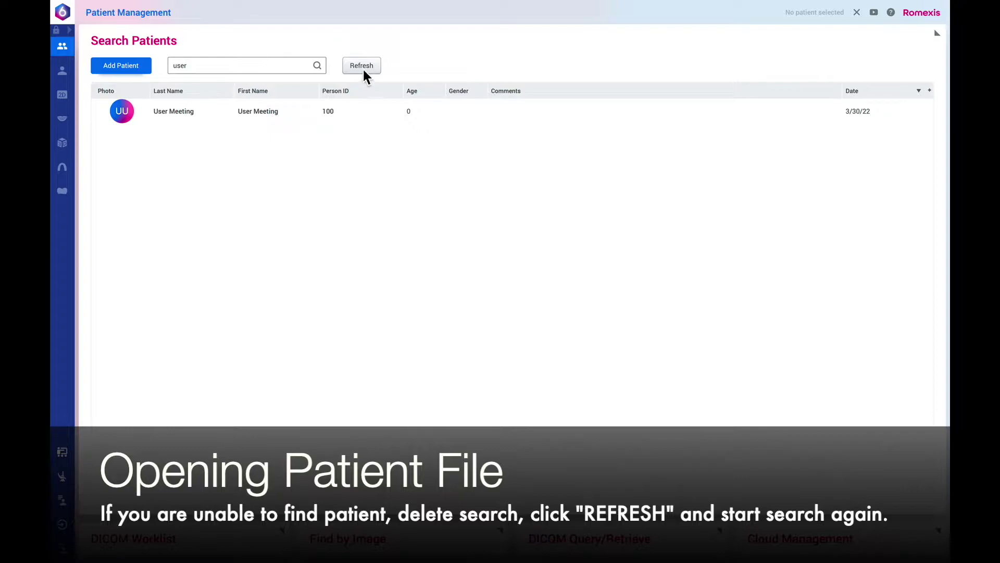
{"action": "double_click", "coordinate": [262, 111]}
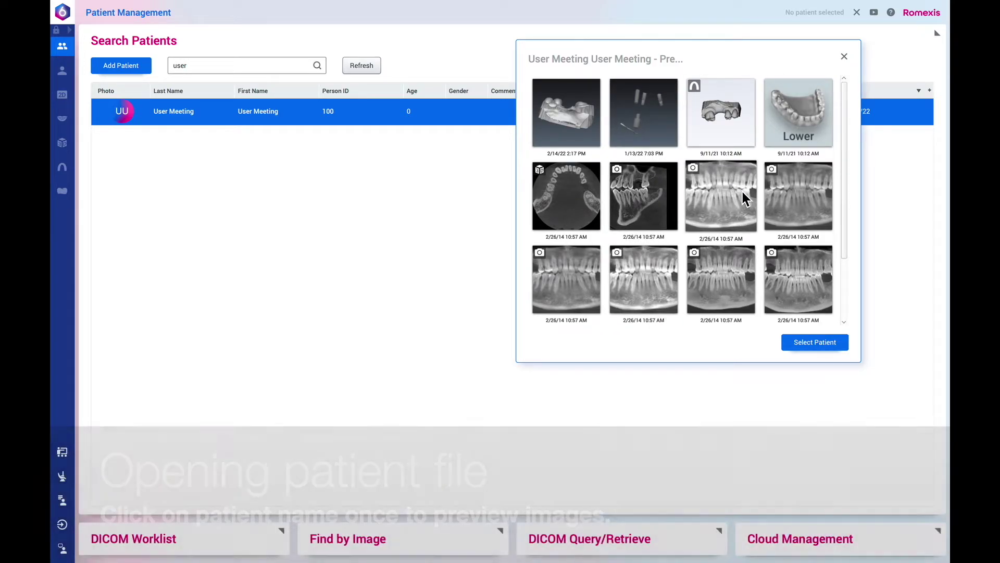
{"action": "scroll", "coordinate": [677, 187], "scroll_direction": "down", "scroll_amount": 1}
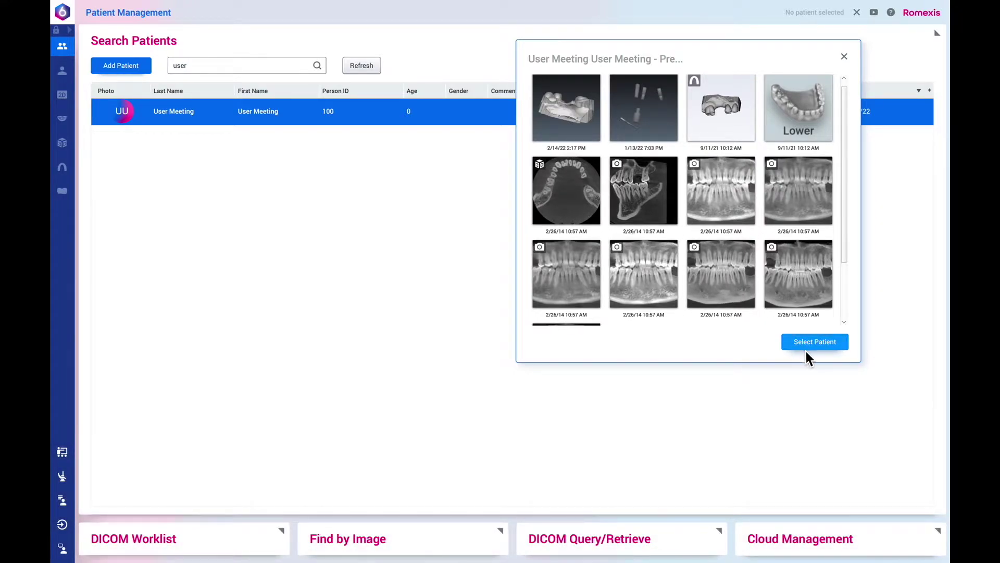
{"action": "left_click", "coordinate": [811, 345]}
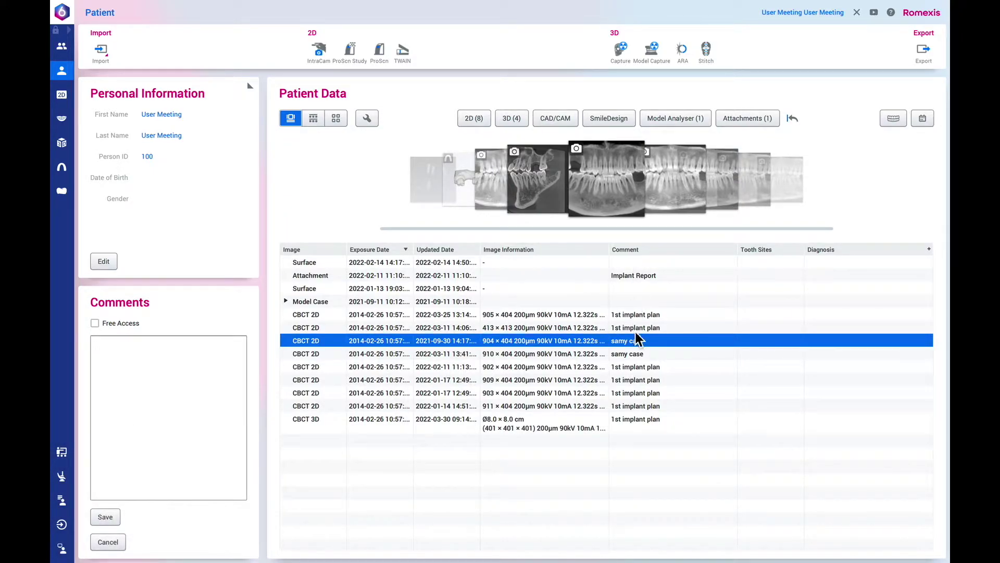
Keep "1st implant plan" as the comment of the CBCT 3D image and open that volume.
{"action": "right_click", "coordinate": [637, 424]}
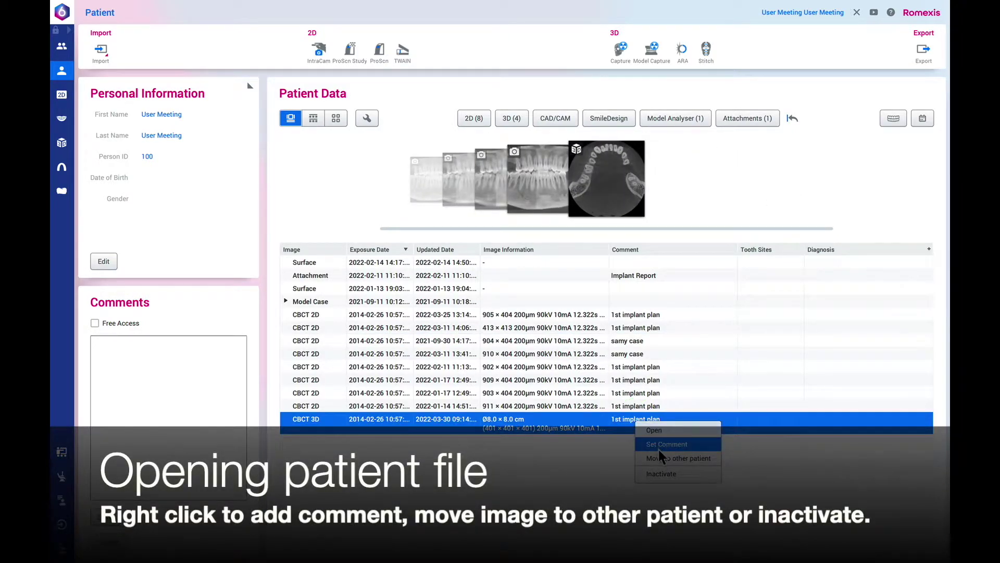
{"action": "left_click", "coordinate": [659, 448]}
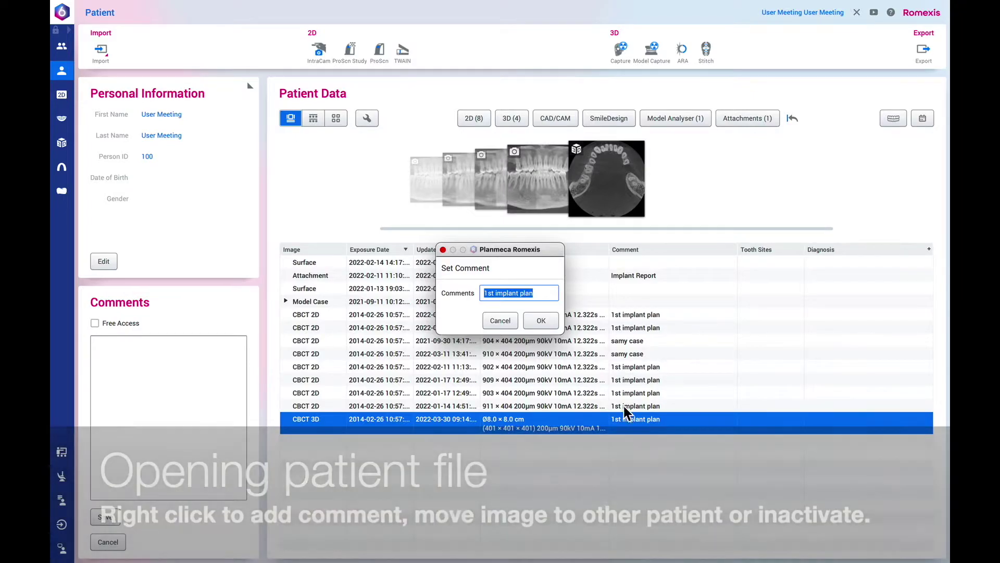
{"action": "left_click", "coordinate": [541, 325]}
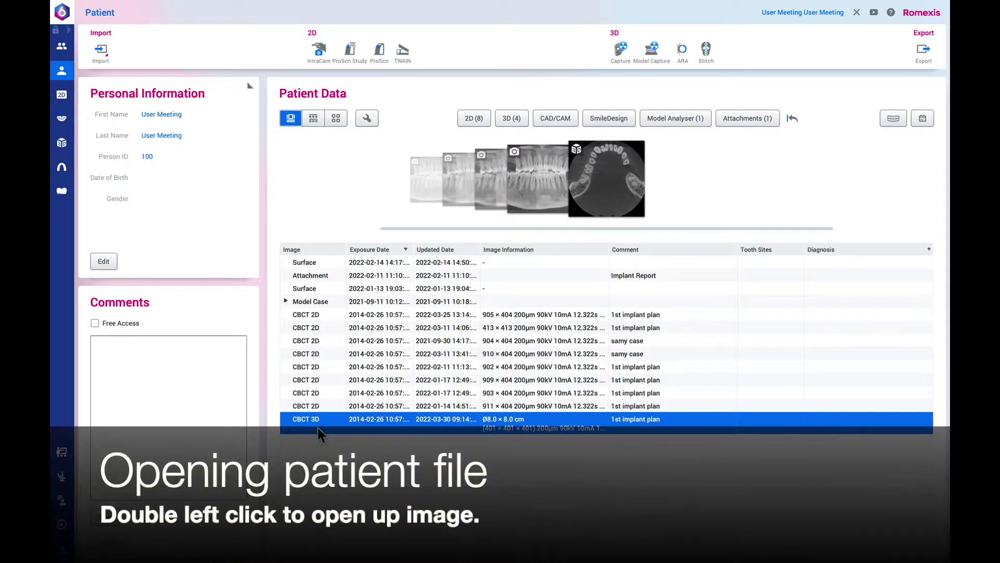
{"action": "double_click", "coordinate": [318, 423]}
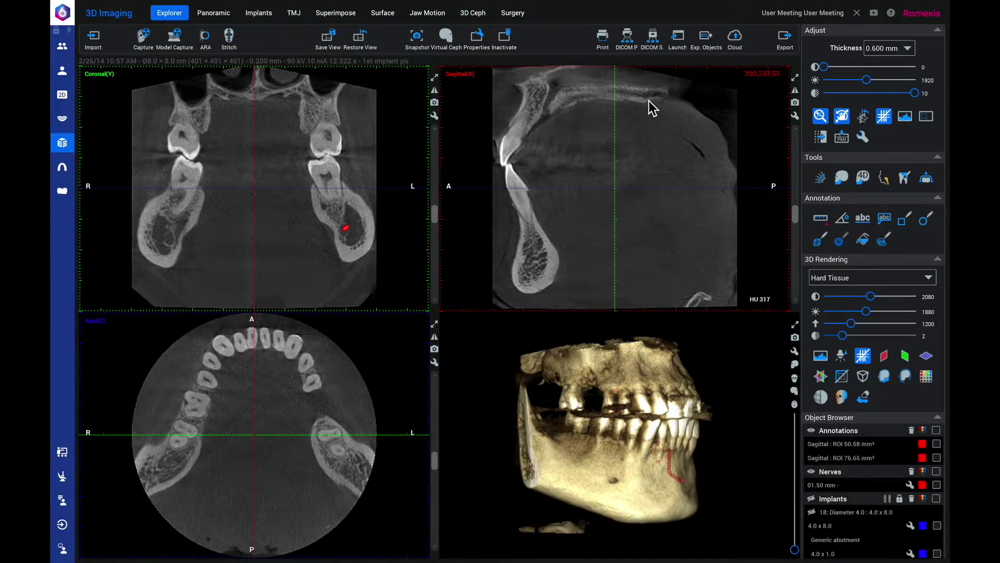
Adjust the slice views to contrast 0, brightness 2112 and sharpness 10.
{"action": "left_click_drag", "start_coordinate": [826, 70], "coordinate": [830, 73]}
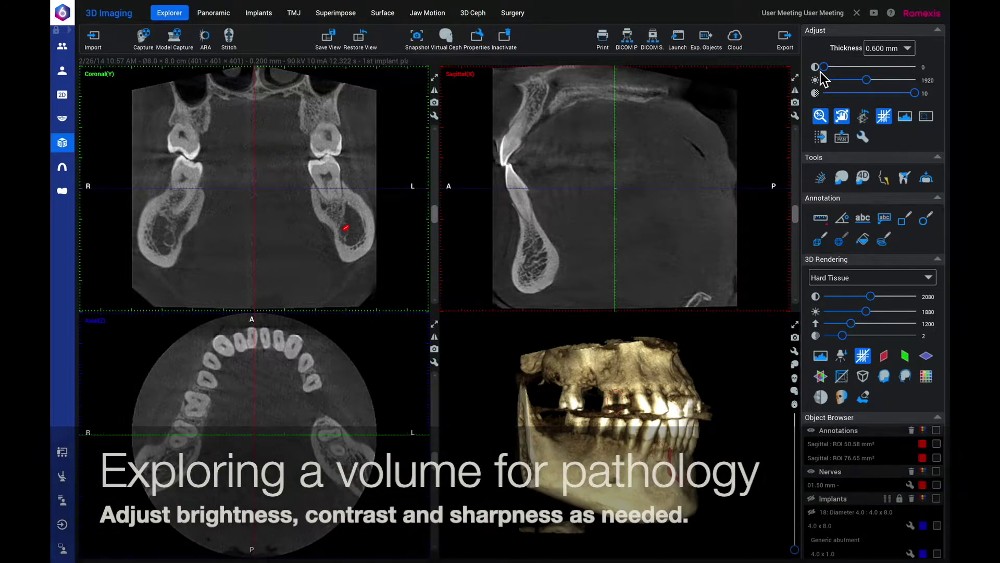
{"action": "left_click_drag", "start_coordinate": [869, 82], "coordinate": [873, 84]}
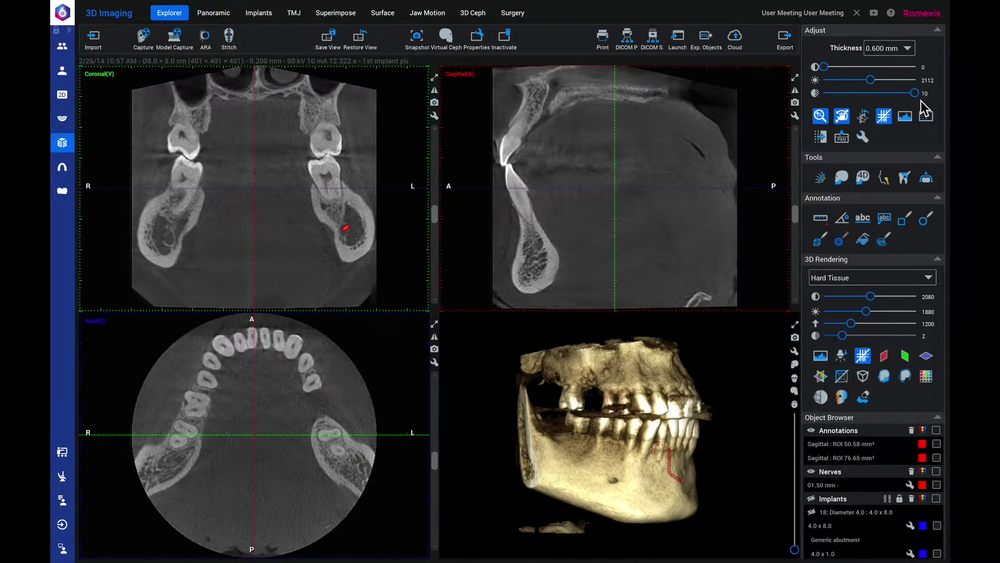
{"action": "mouse_move", "coordinate": [918, 96]}
{"action": "left_mouse_down"}
{"action": "mouse_move", "coordinate": [909, 102]}
{"action": "mouse_move", "coordinate": [928, 96]}
{"action": "left_mouse_up"}
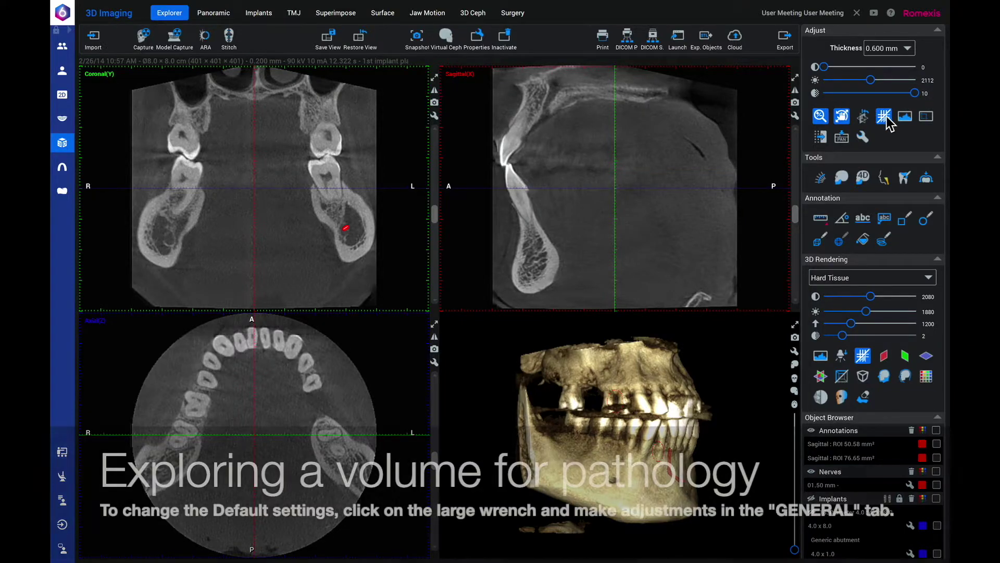
Review the general image adjustment defaults in the 3D default settings.
{"action": "left_click", "coordinate": [866, 138]}
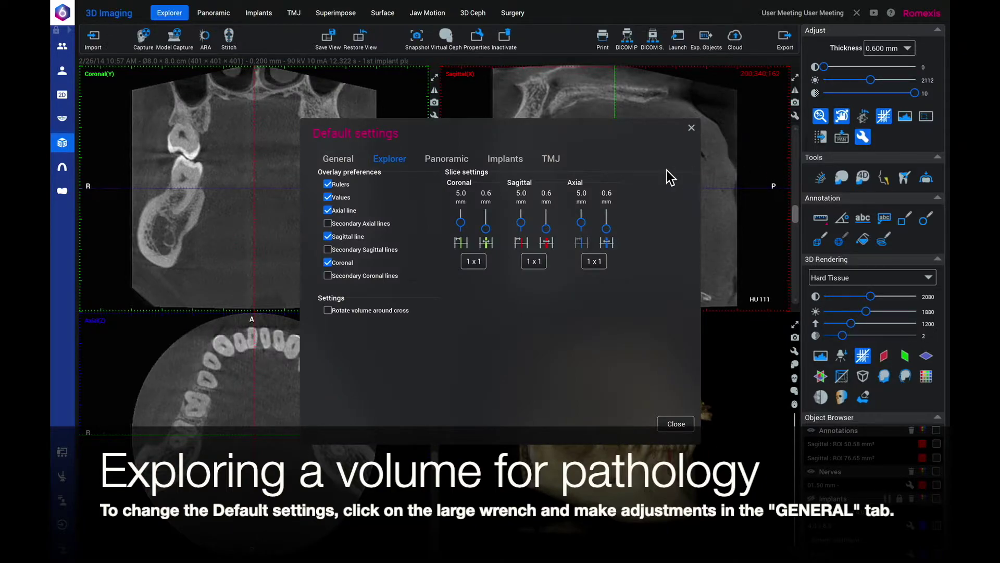
{"action": "left_click", "coordinate": [337, 164]}
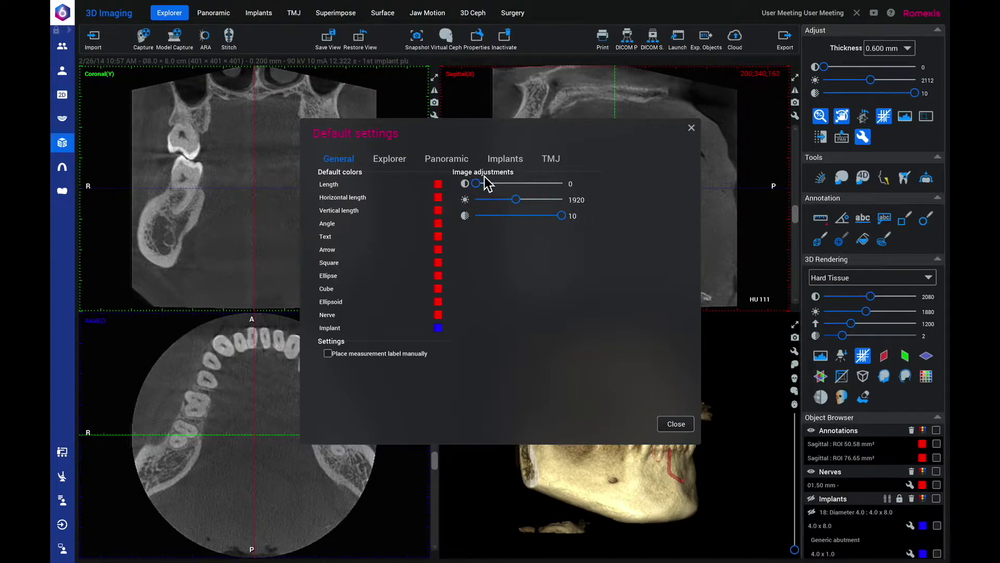
{"action": "left_click", "coordinate": [675, 424]}
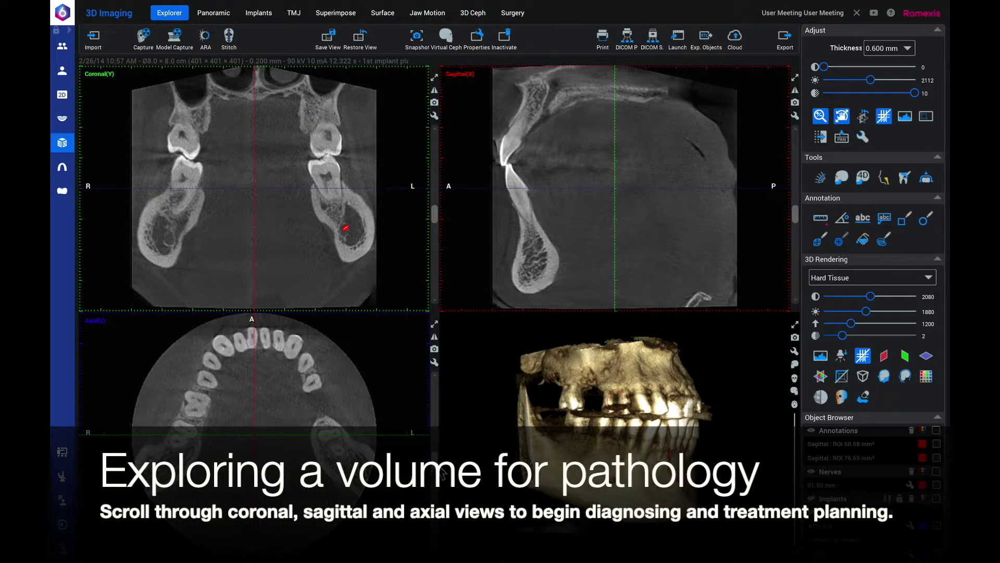
Browse through the axial and sagittal slices of the volume to examine the teeth and jaws for pathology.
{"action": "scroll", "coordinate": [440, 447], "scroll_direction": "up", "scroll_amount": 10}
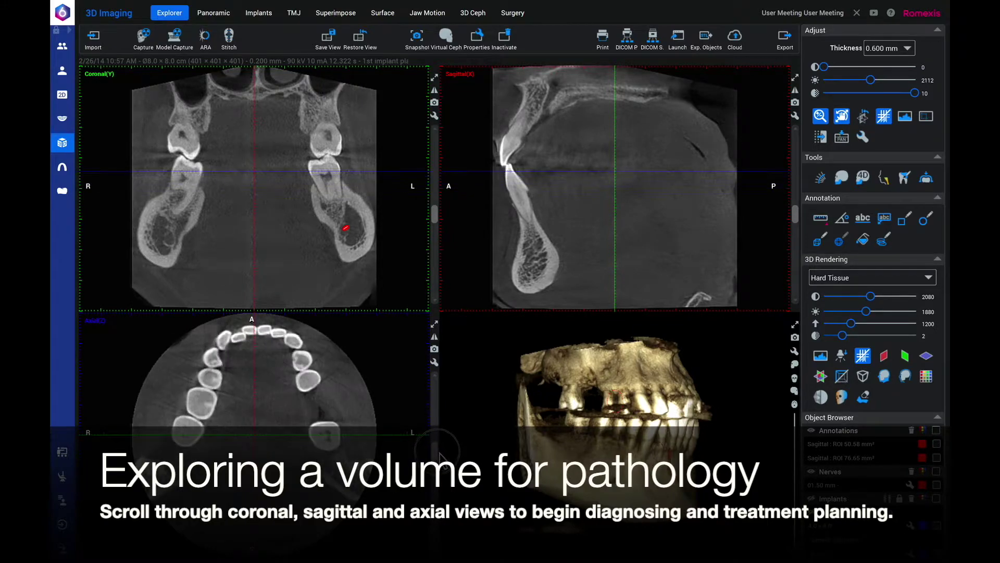
{"action": "mouse_move", "coordinate": [440, 447]}
{"action": "left_mouse_down"}
{"action": "mouse_move", "coordinate": [440, 423]}
{"action": "mouse_move", "coordinate": [436, 448]}
{"action": "left_mouse_up"}
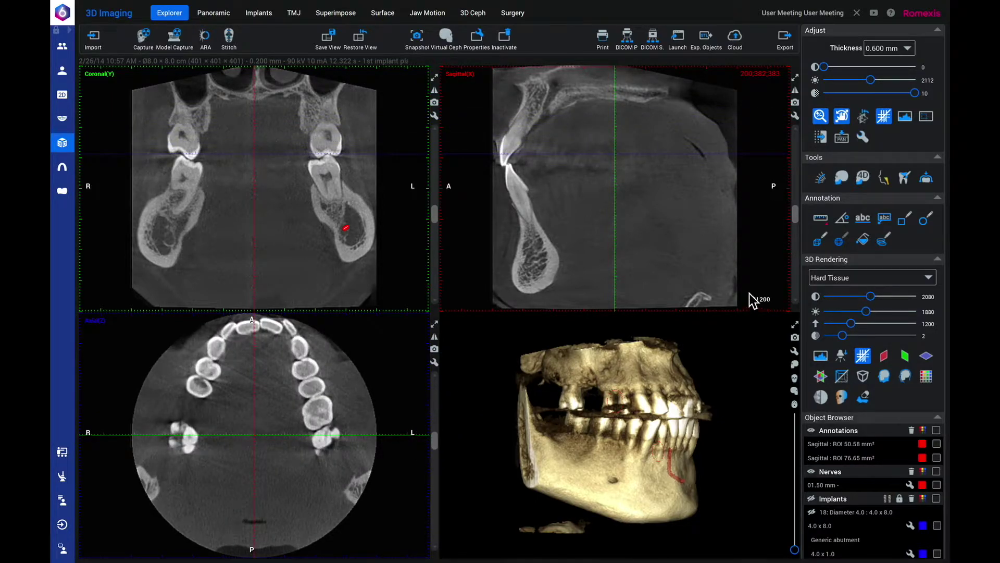
{"action": "left_click_drag", "start_coordinate": [799, 220], "coordinate": [795, 187]}
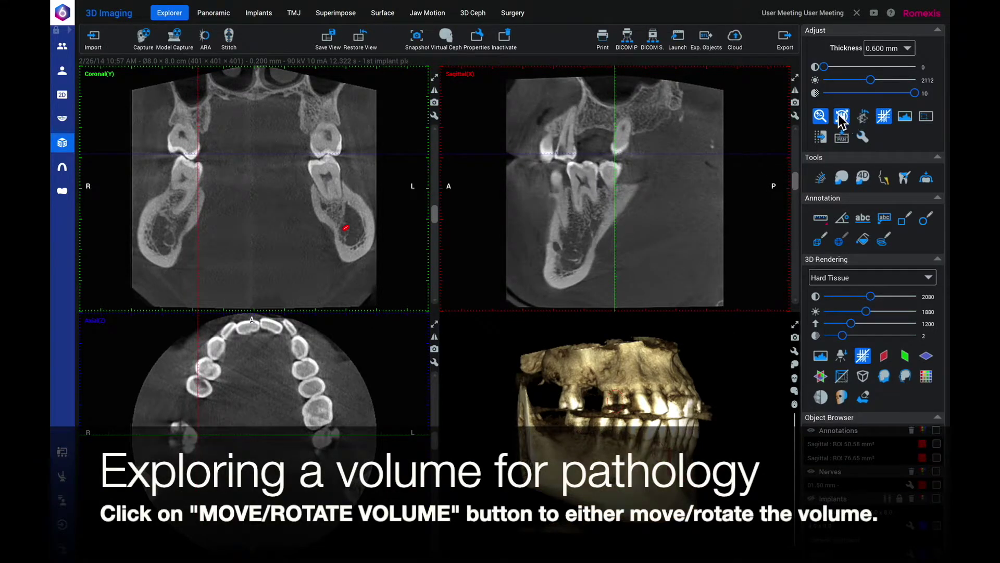
Move and rotate the volume in the sagittal and axial views to realign the dental arches.
{"action": "left_click", "coordinate": [842, 116]}
{"action": "left_click_drag", "start_coordinate": [677, 201], "coordinate": [644, 214]}
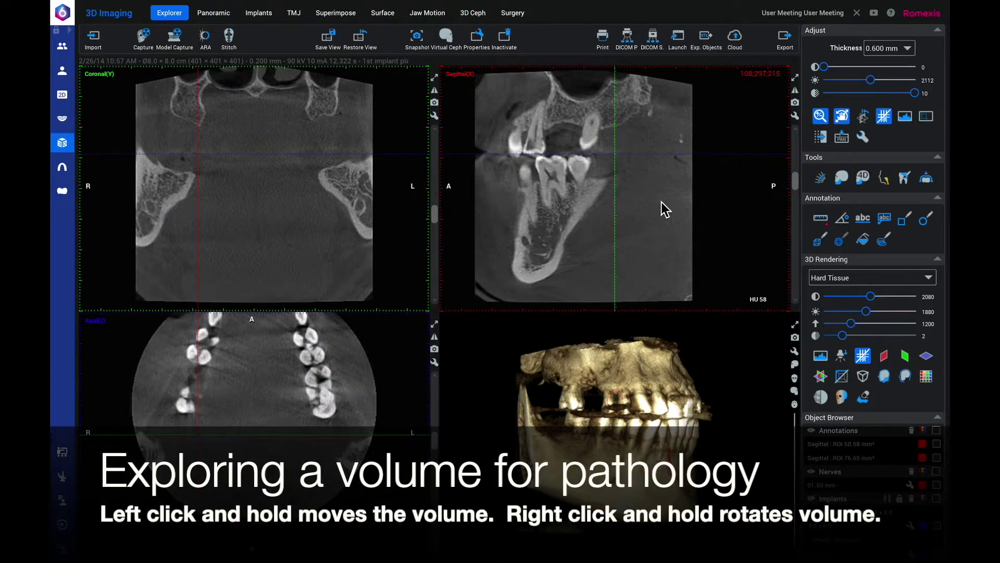
{"action": "left_click_drag", "start_coordinate": [656, 196], "coordinate": [665, 206]}
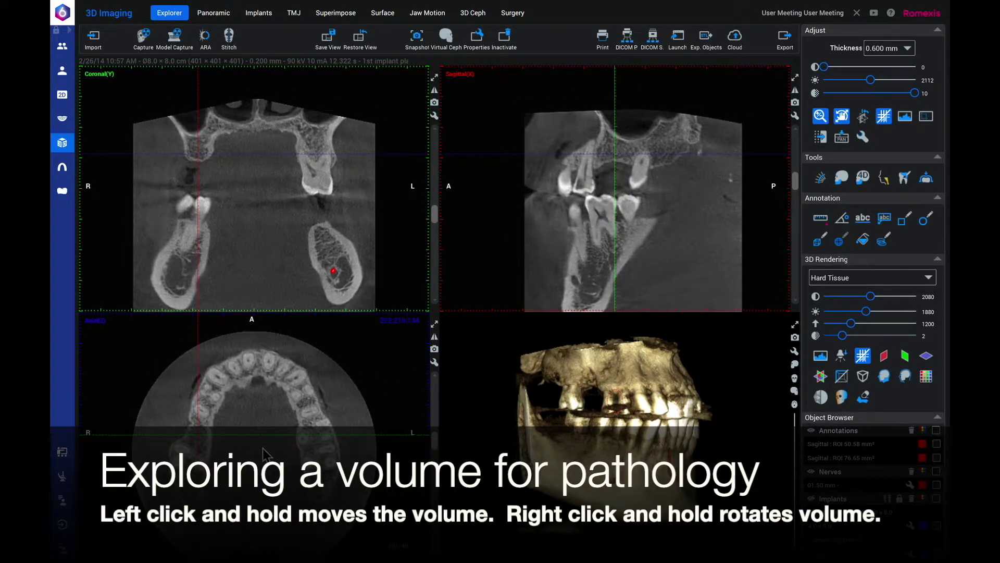
{"action": "left_click_drag", "start_coordinate": [259, 455], "coordinate": [245, 487]}
{"action": "left_click_drag", "start_coordinate": [246, 421], "coordinate": [245, 428]}
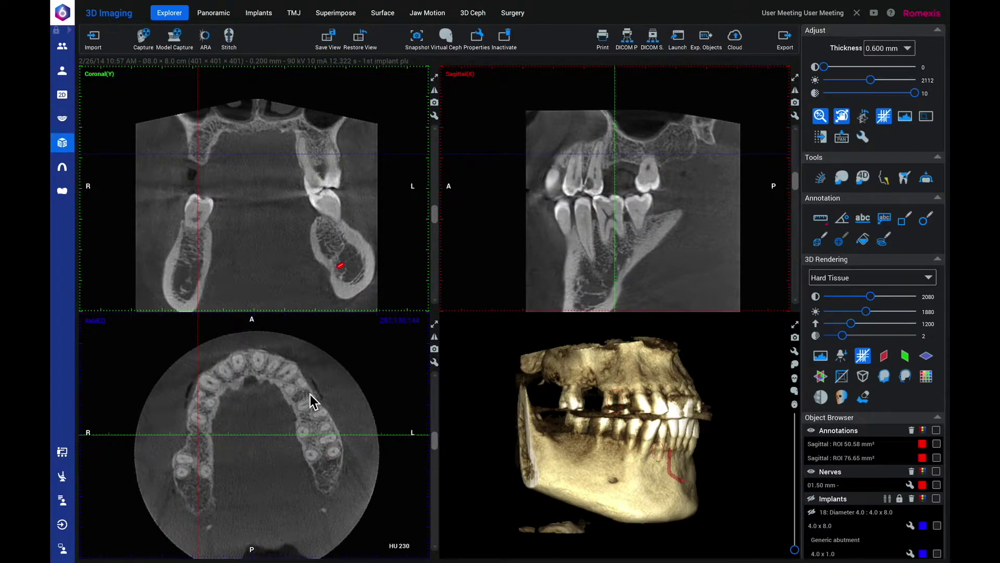
Turn off volume moving and rotating, reposition the crosshairs in the axial view and tilt them in the coronal view.
{"action": "left_click", "coordinate": [846, 119]}
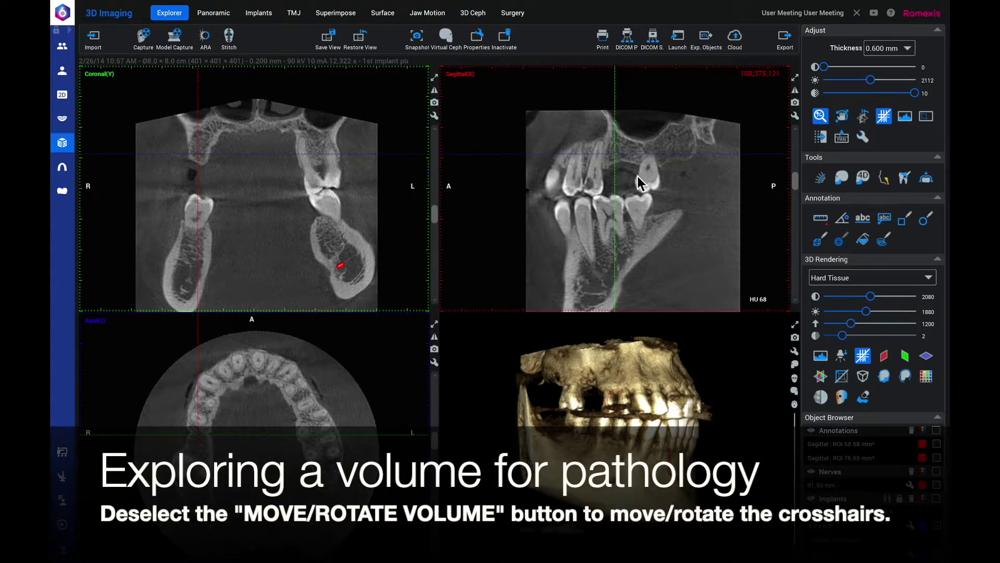
{"action": "mouse_move", "coordinate": [214, 429]}
{"action": "left_mouse_down"}
{"action": "mouse_move", "coordinate": [211, 419]}
{"action": "mouse_move", "coordinate": [197, 438]}
{"action": "mouse_move", "coordinate": [199, 454]}
{"action": "mouse_move", "coordinate": [211, 454]}
{"action": "mouse_move", "coordinate": [201, 444]}
{"action": "left_mouse_up"}
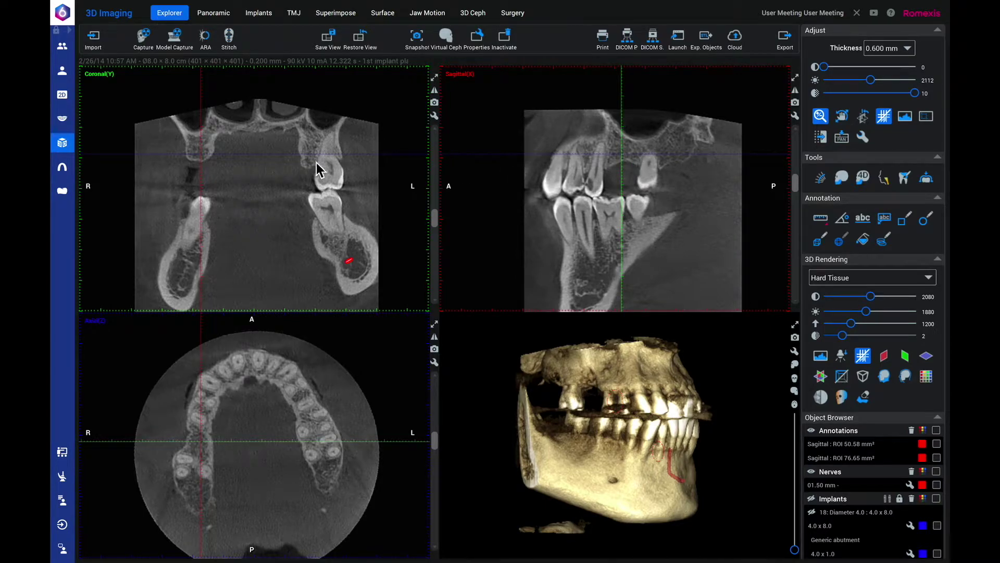
{"action": "left_click", "coordinate": [240, 167]}
{"action": "mouse_move", "coordinate": [240, 167]}
{"action": "left_mouse_down"}
{"action": "mouse_move", "coordinate": [241, 189]}
{"action": "mouse_move", "coordinate": [249, 175]}
{"action": "left_mouse_up"}
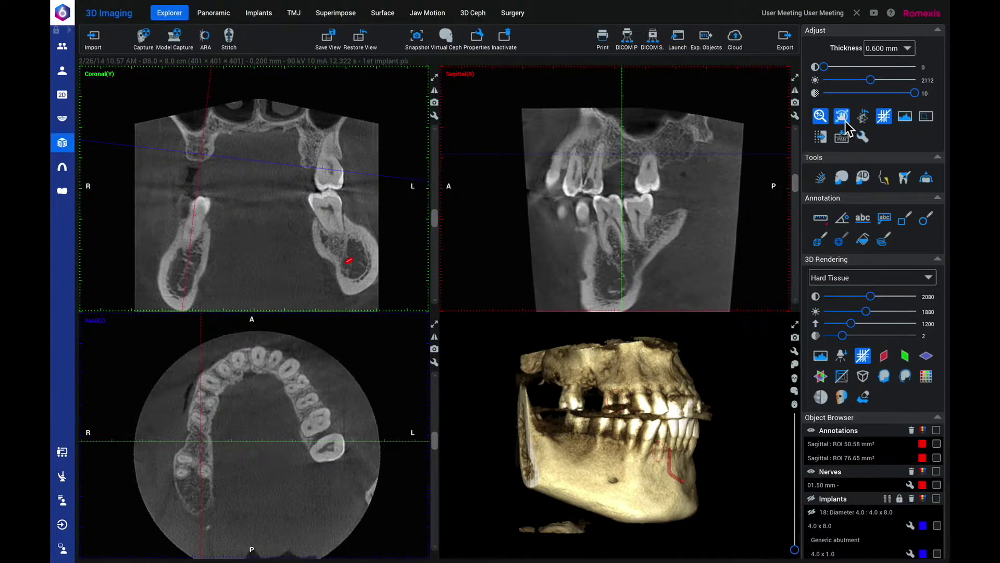
Draw a circle annotation about 5.8 by 5.4 mm around the area of concern at an upper tooth in the sagittal view.
{"action": "left_click", "coordinate": [926, 222]}
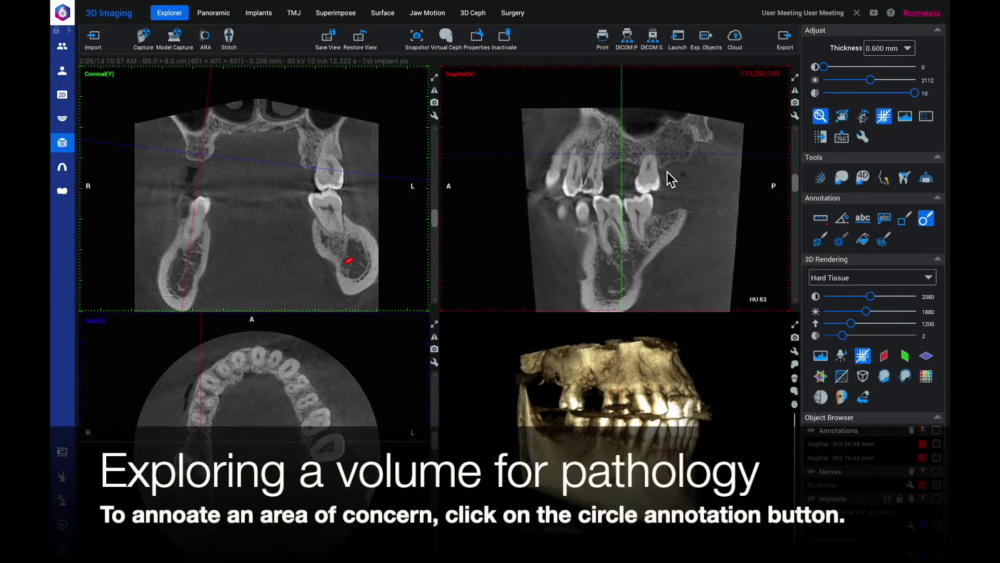
{"action": "left_click_drag", "start_coordinate": [589, 179], "coordinate": [604, 194]}
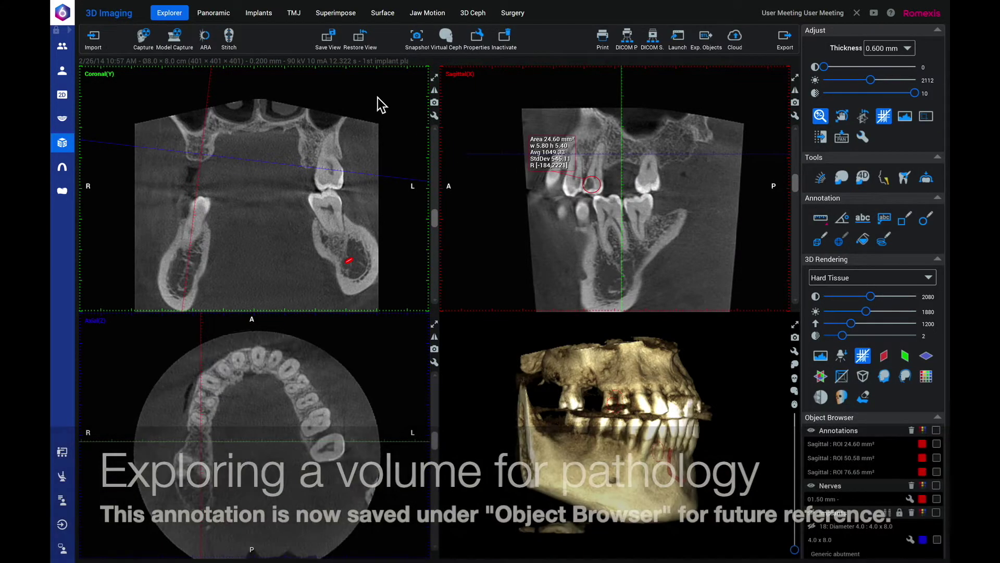
Restore the default view and go back to the new sagittal circle annotation from the list of saved objects.
{"action": "left_click", "coordinate": [363, 45]}
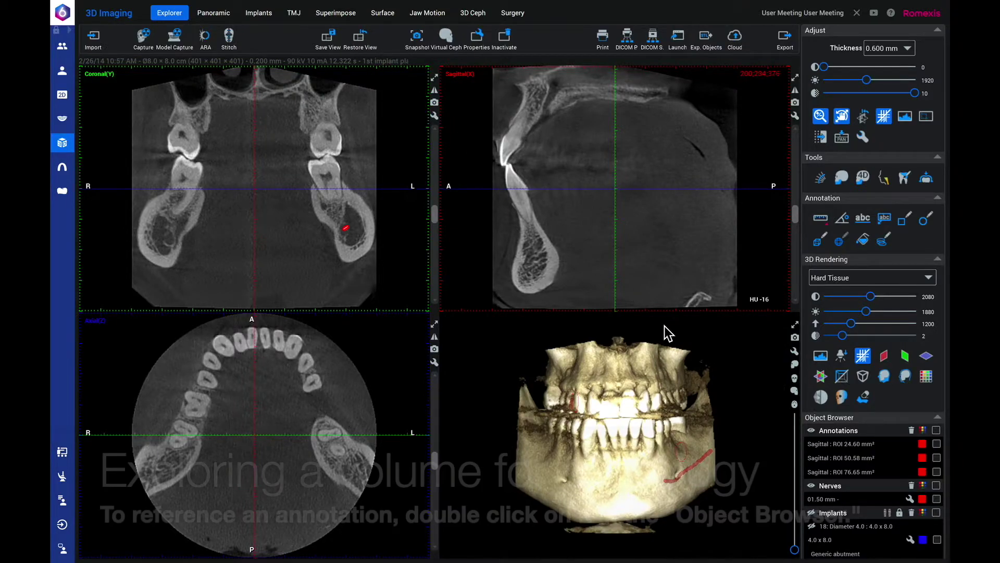
{"action": "double_click", "coordinate": [839, 447]}
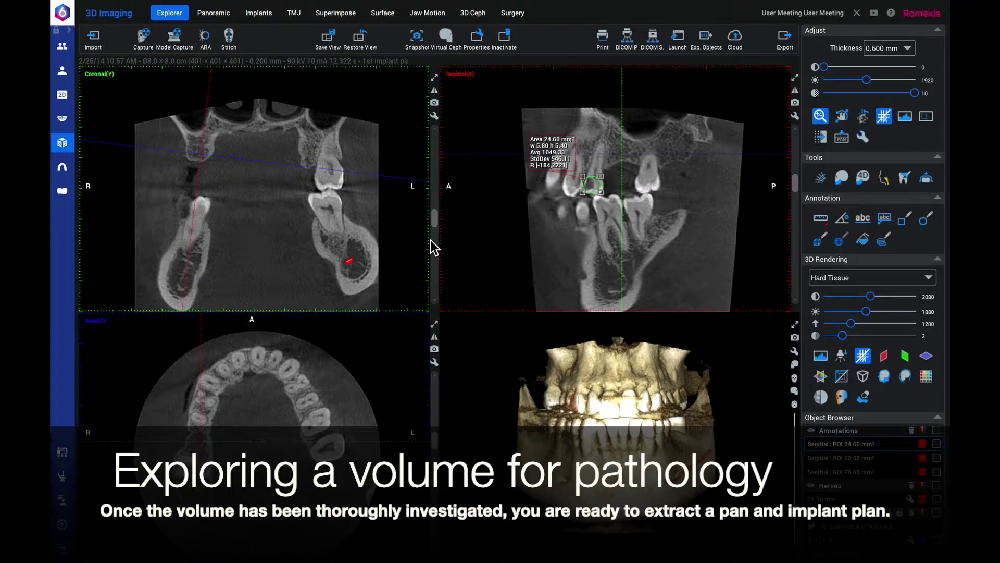
In the implant default settings, set the first cross-section slice value to 2.1 mm and the panoramic curve width to 17.9 mm.
{"action": "left_click", "coordinate": [261, 14]}
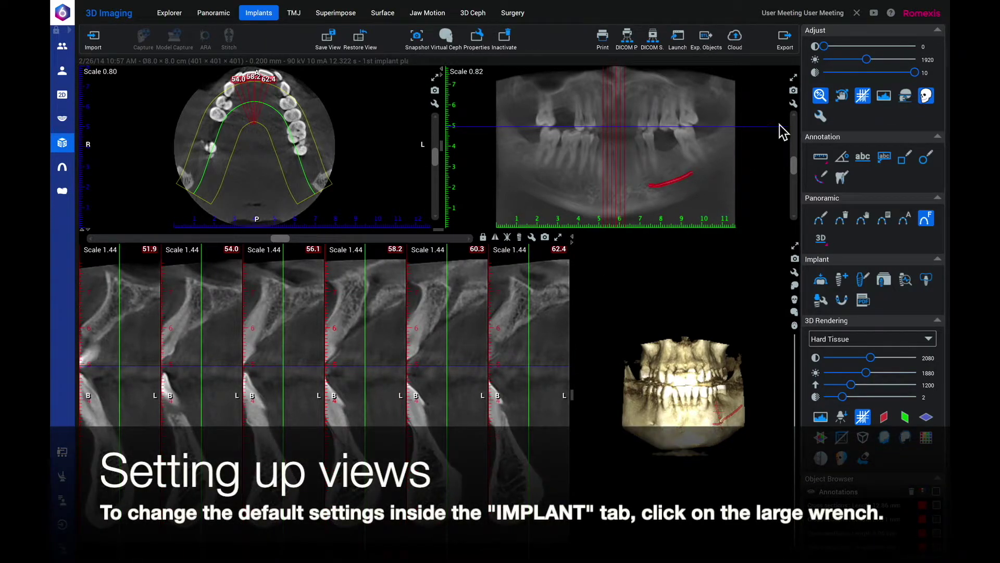
{"action": "left_click", "coordinate": [825, 121]}
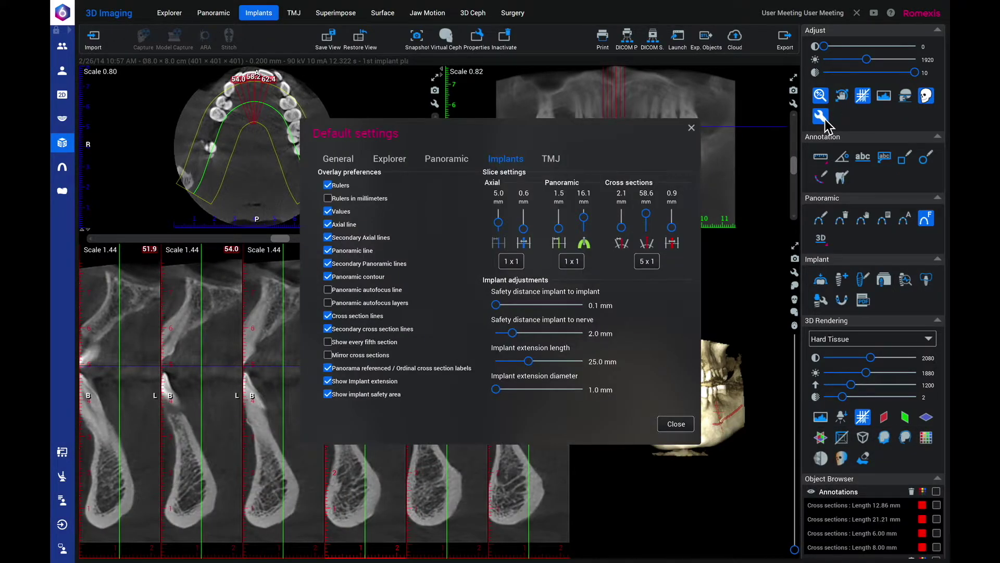
{"action": "left_click_drag", "start_coordinate": [626, 230], "coordinate": [625, 228]}
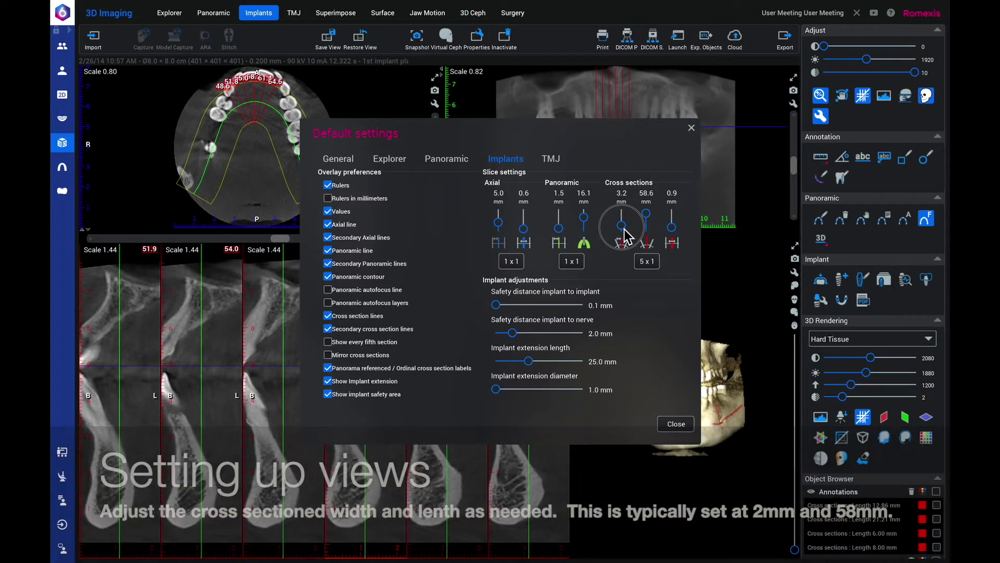
{"action": "left_click_drag", "start_coordinate": [624, 228], "coordinate": [624, 229]}
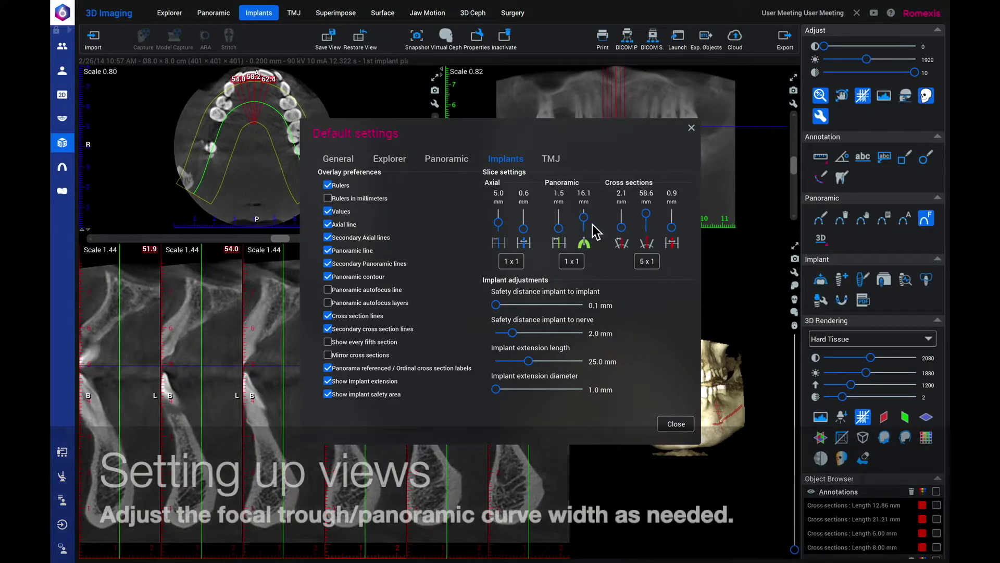
{"action": "left_click_drag", "start_coordinate": [589, 223], "coordinate": [587, 220]}
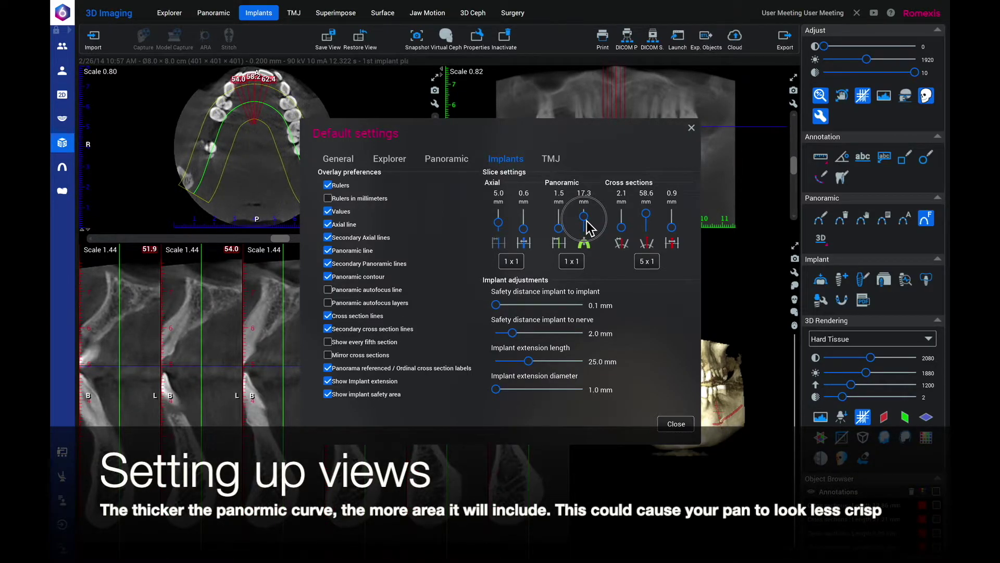
{"action": "left_click_drag", "start_coordinate": [586, 220], "coordinate": [587, 220]}
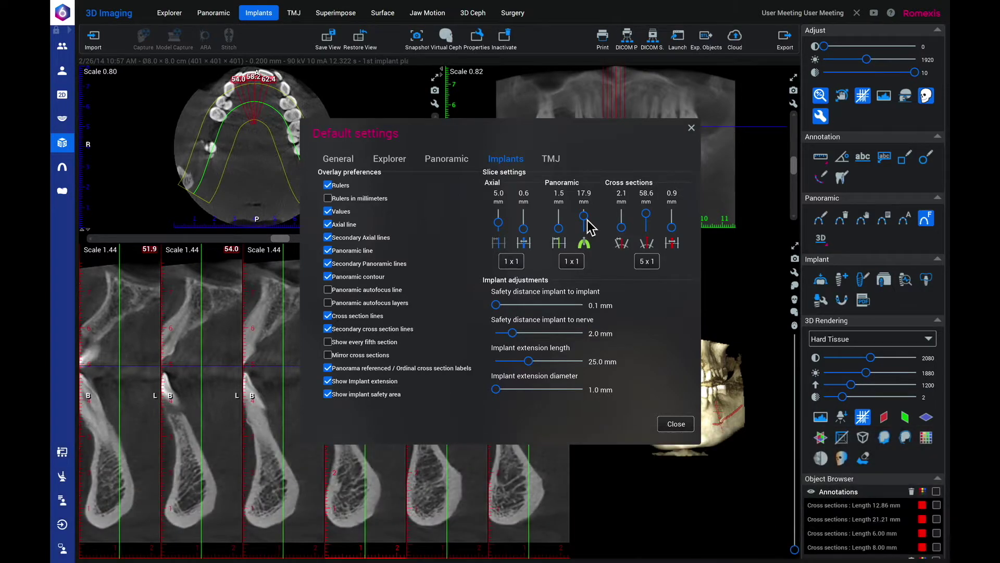
Set the cross-section layout to 1 x 3 in the implant default settings and close the settings.
{"action": "left_click", "coordinate": [646, 263]}
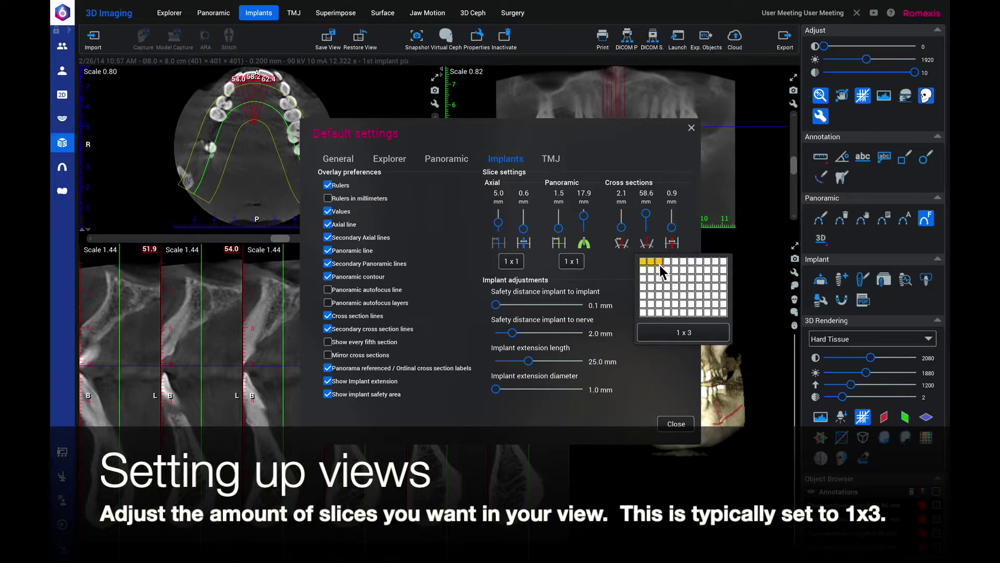
{"action": "left_click", "coordinate": [659, 265]}
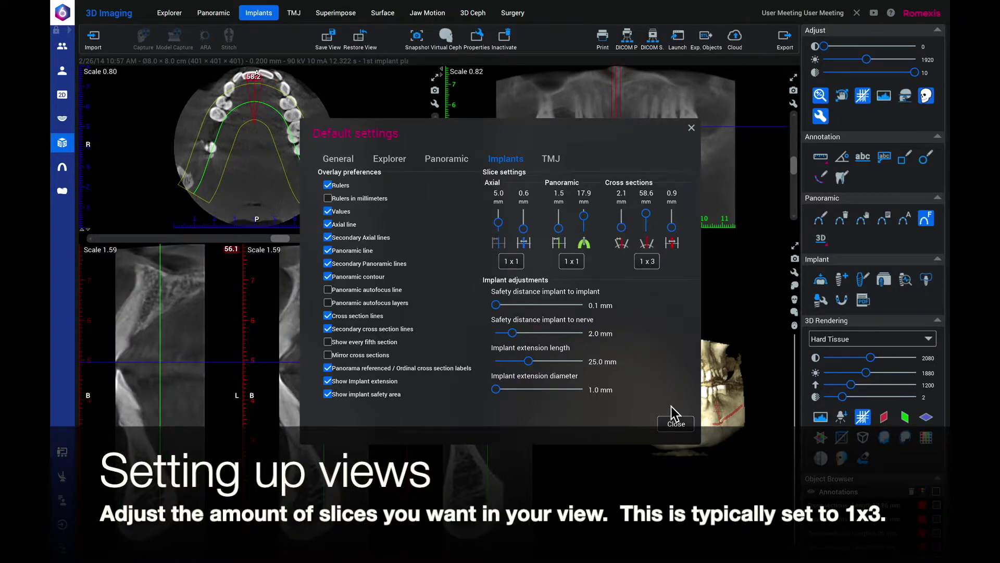
{"action": "left_click", "coordinate": [676, 423]}
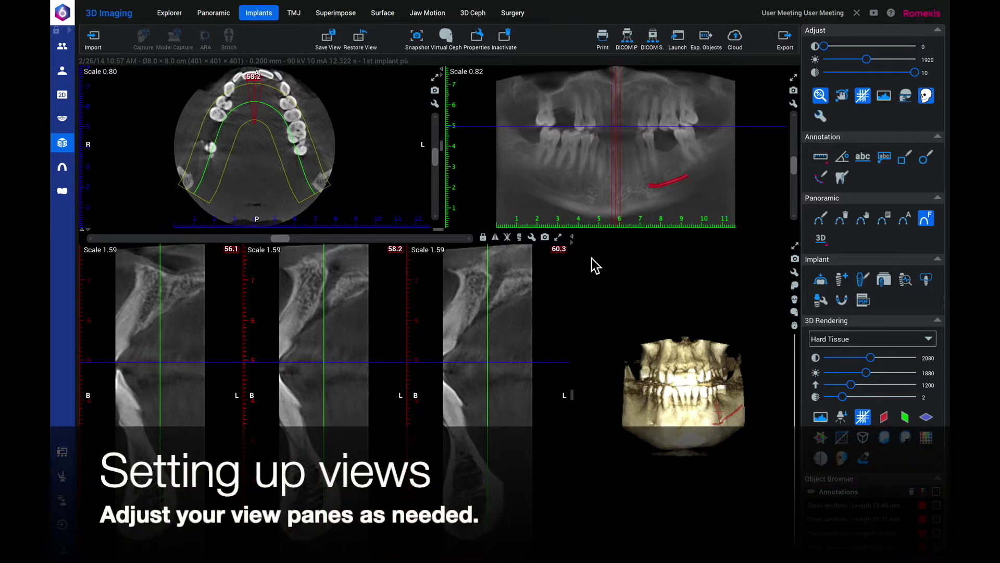
Enlarge the axial and panoramic panes, and view the cross-sections maximized before restoring the multi-pane layout.
{"action": "left_click_drag", "start_coordinate": [446, 237], "coordinate": [440, 266]}
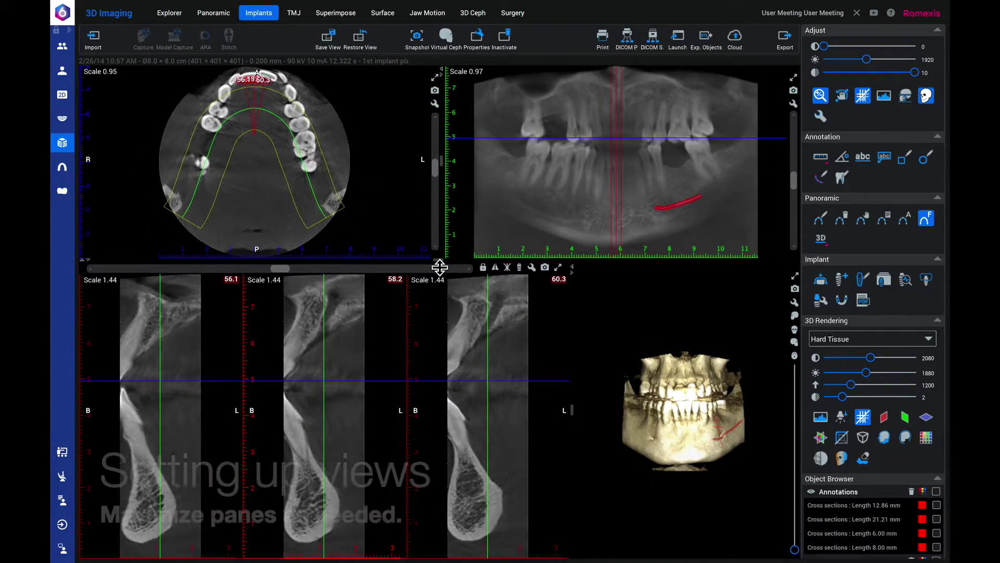
{"action": "left_click", "coordinate": [559, 268]}
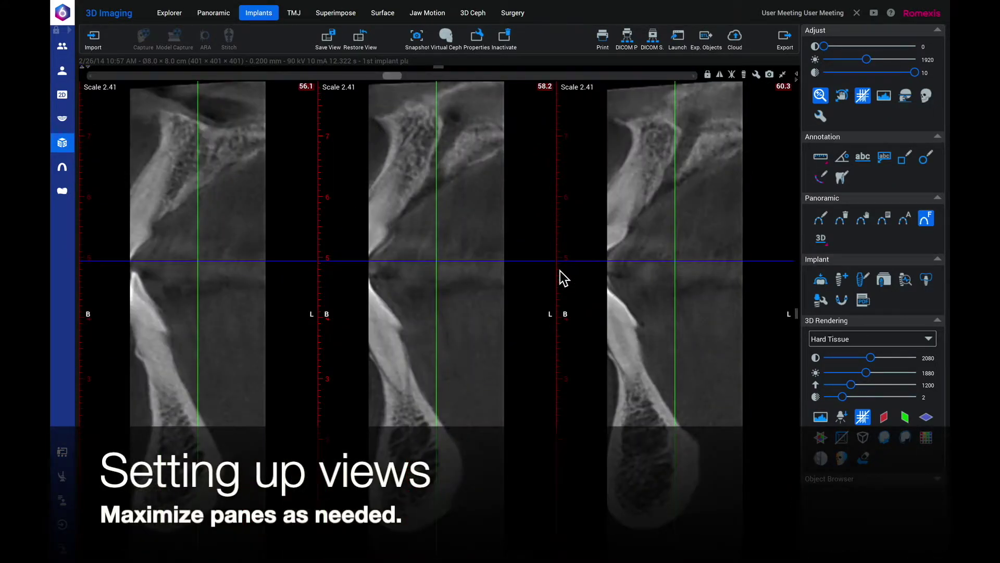
{"action": "left_click", "coordinate": [783, 75]}
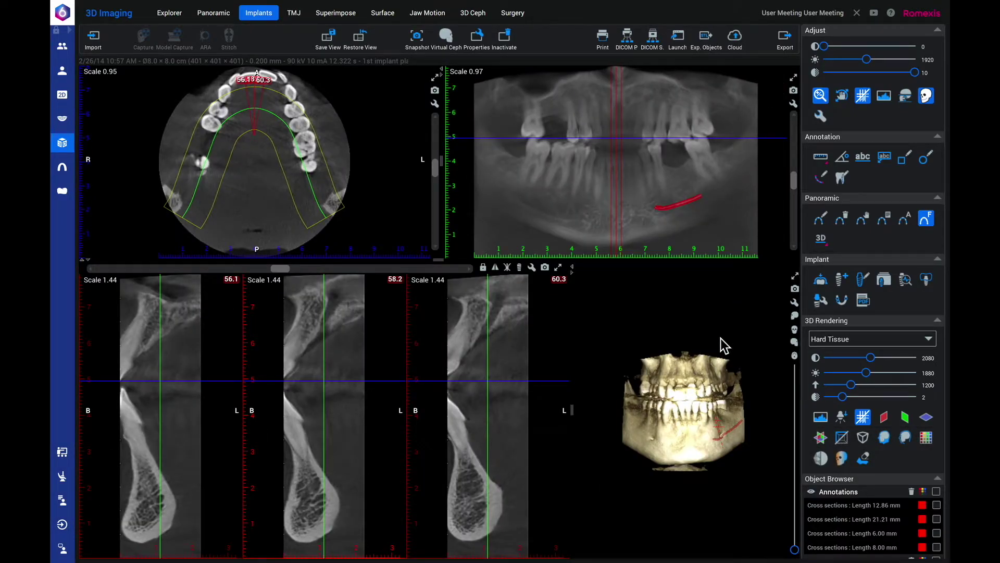
Rotate the 3D rendering to show the left side of the jaw and generate the panoramic curve automatically.
{"action": "left_click_drag", "start_coordinate": [677, 424], "coordinate": [592, 429]}
{"action": "left_click", "coordinate": [910, 221]}
{"action": "left_click", "coordinate": [909, 223]}
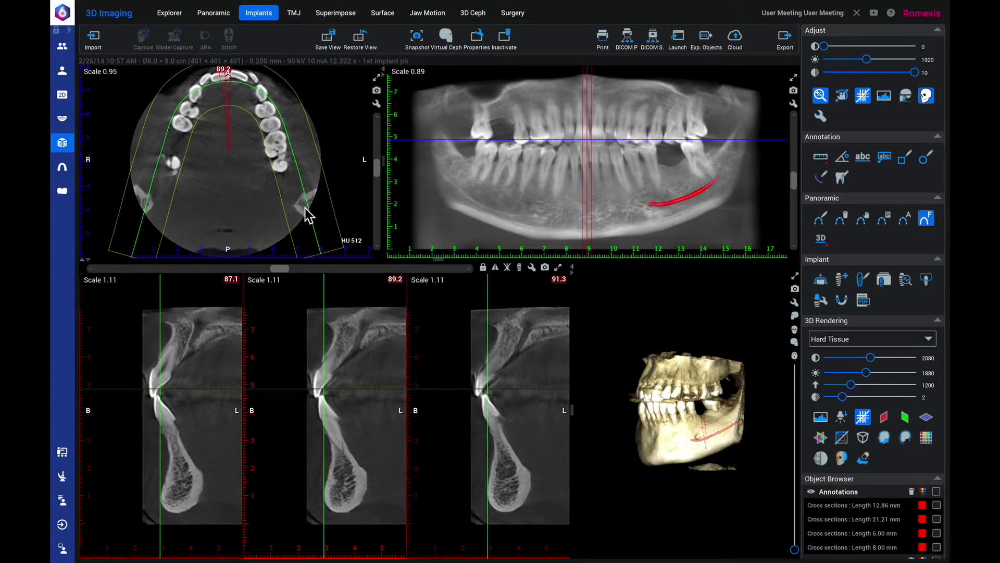
{"action": "left_click", "coordinate": [930, 221]}
Lower the axial slice to the mandibular root level and reshape the panoramic curve's control points to follow the lower arch.
{"action": "left_click_drag", "start_coordinate": [377, 172], "coordinate": [380, 187]}
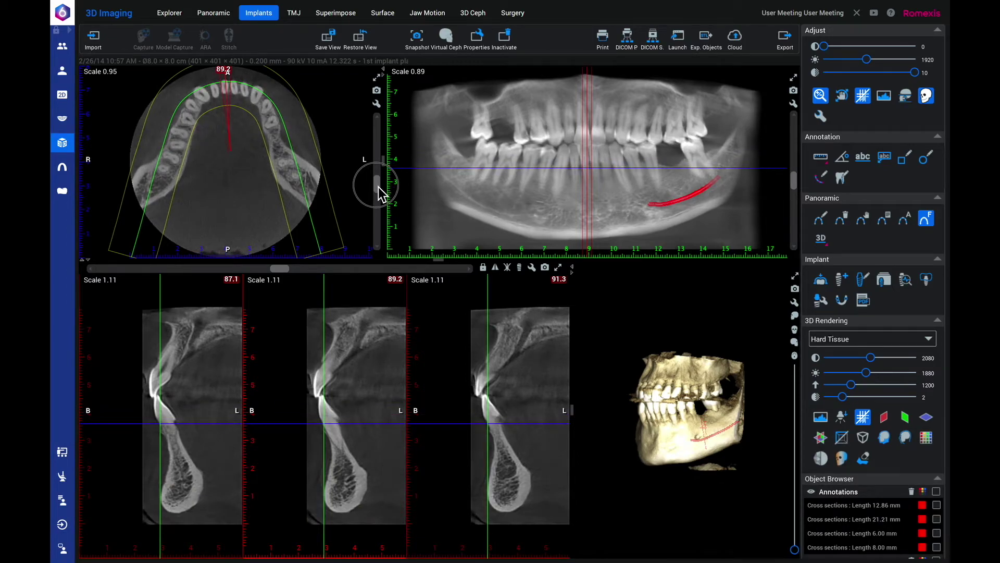
{"action": "left_click", "coordinate": [863, 218]}
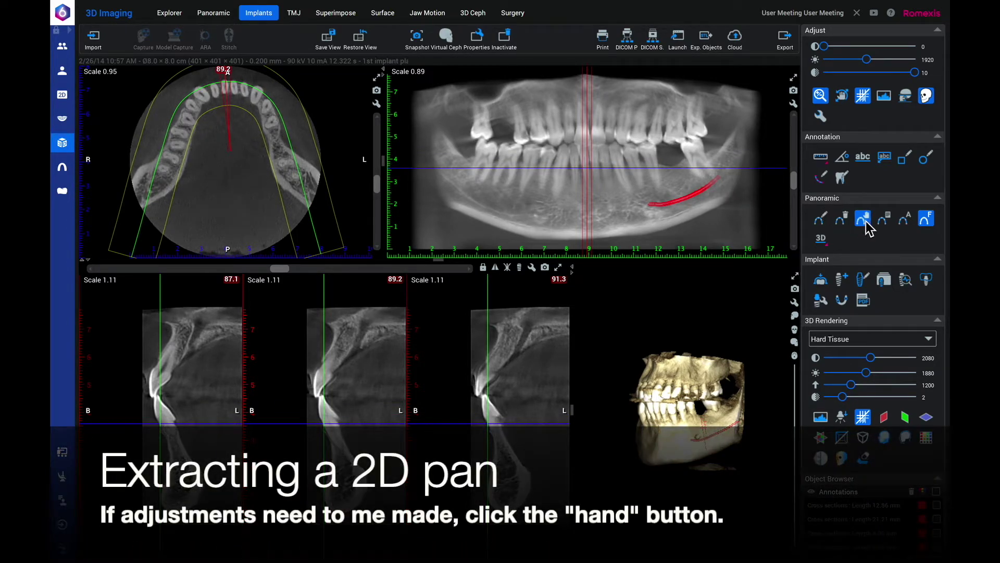
{"action": "left_click", "coordinate": [865, 223]}
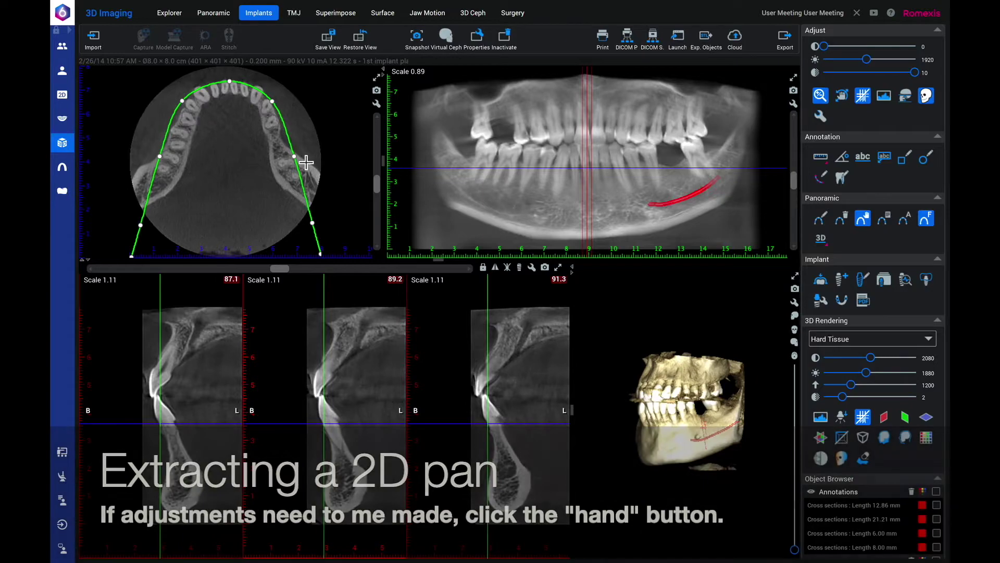
{"action": "left_click_drag", "start_coordinate": [164, 163], "coordinate": [173, 165]}
{"action": "left_click_drag", "start_coordinate": [186, 109], "coordinate": [193, 111]}
{"action": "left_click", "coordinate": [271, 102]}
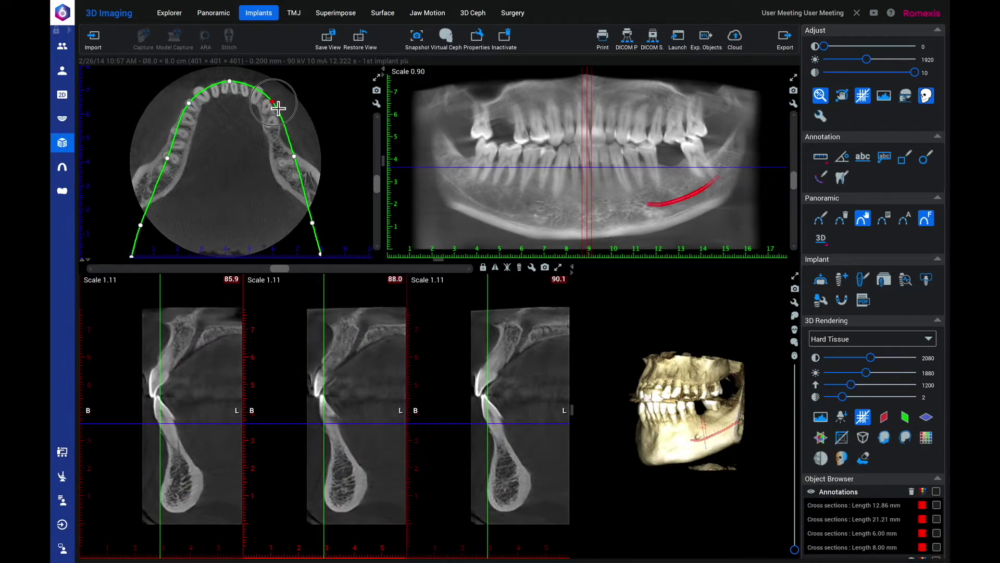
{"action": "left_click_drag", "start_coordinate": [230, 82], "coordinate": [230, 84]}
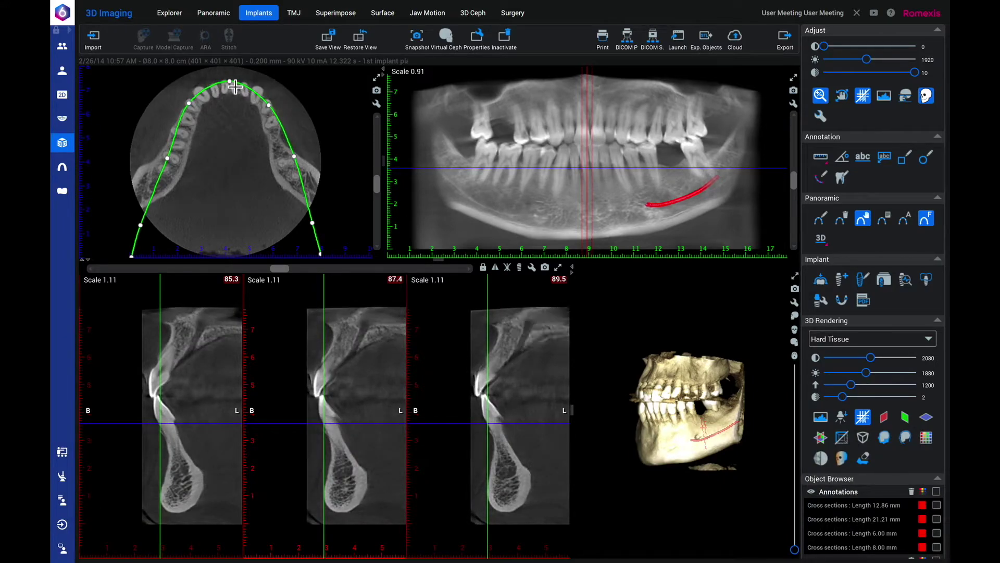
{"action": "left_click", "coordinate": [863, 219]}
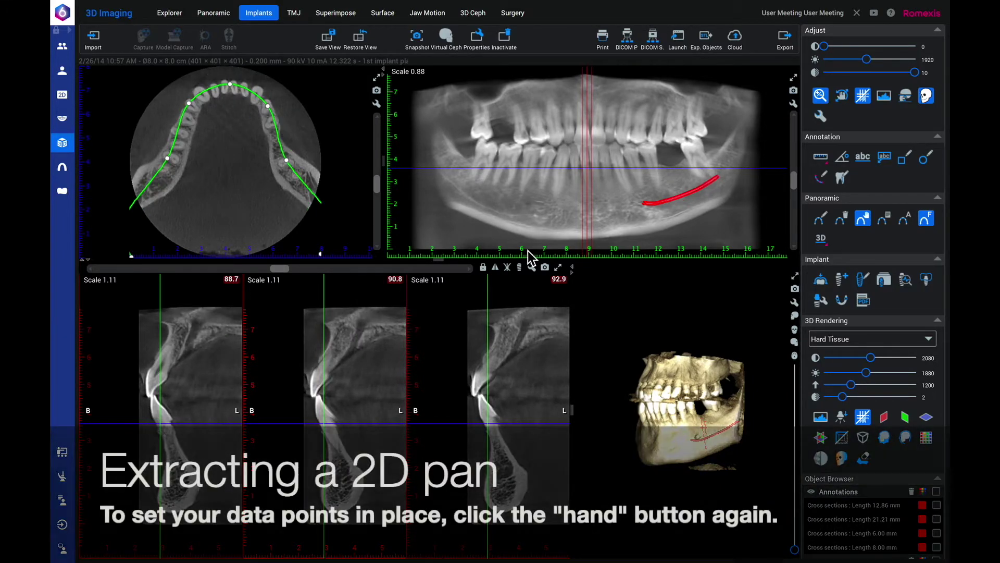
{"action": "left_click", "coordinate": [863, 221]}
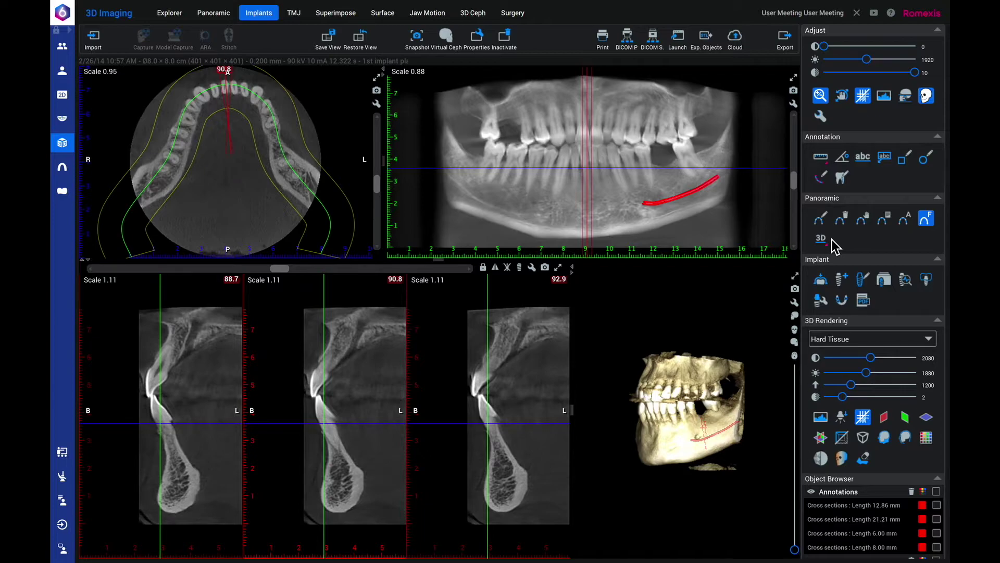
Render the panoramic view as MIP BW with the Panoramic 1 preset and set its transparency to 10.
{"action": "left_click", "coordinate": [823, 239]}
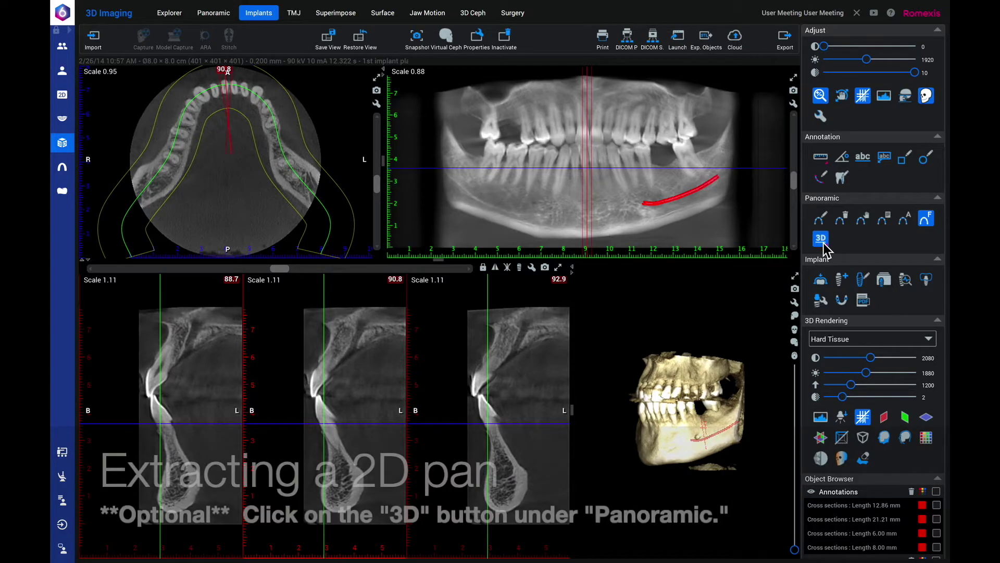
{"action": "left_click", "coordinate": [821, 240]}
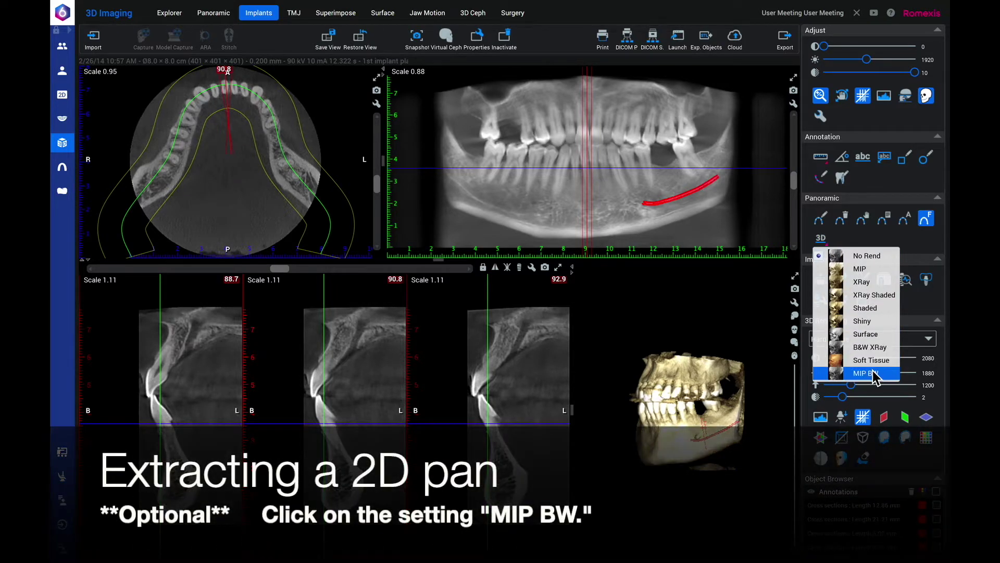
{"action": "left_click", "coordinate": [866, 373]}
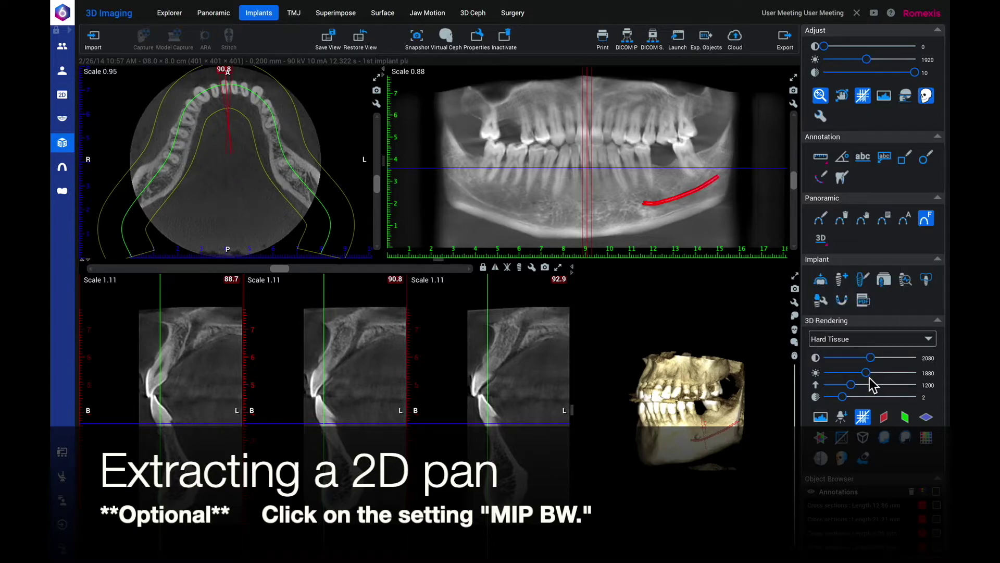
{"action": "left_click", "coordinate": [863, 348]}
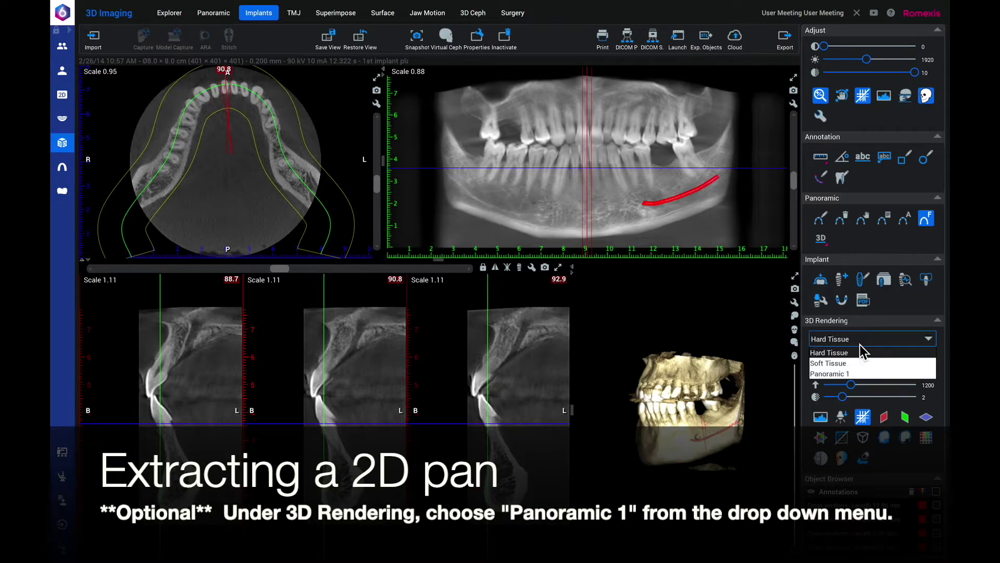
{"action": "left_click", "coordinate": [844, 373]}
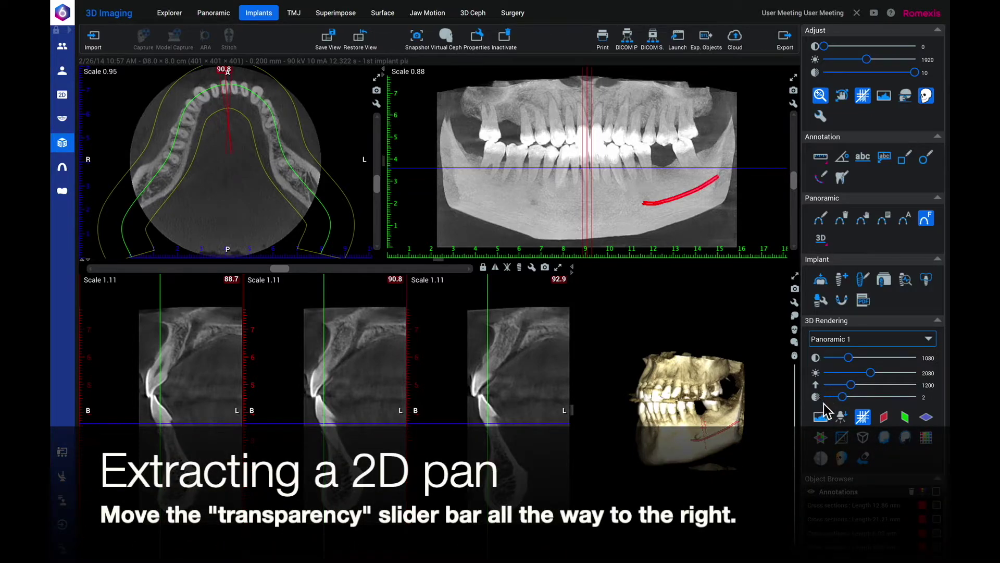
{"action": "left_click_drag", "start_coordinate": [842, 399], "coordinate": [921, 406]}
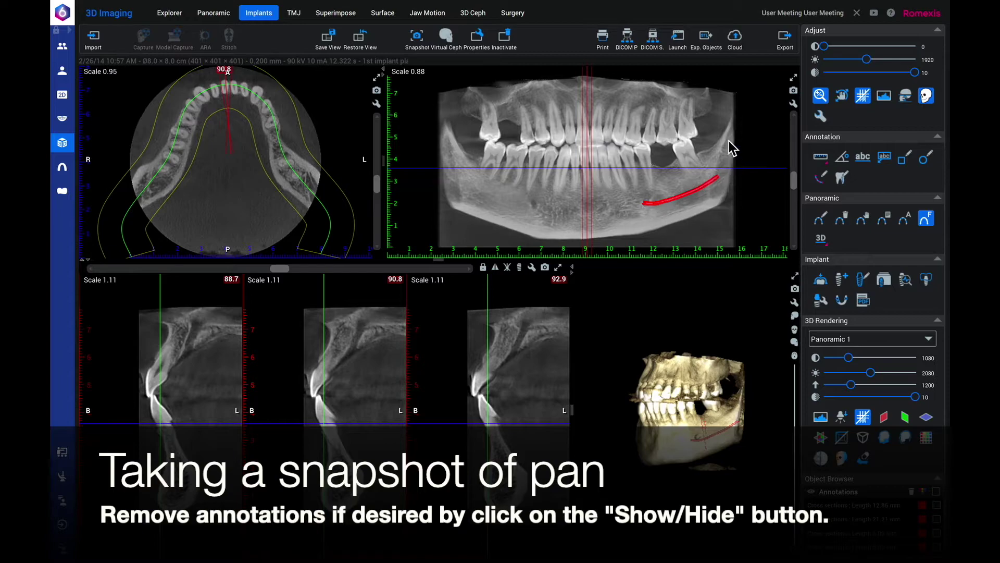
Take a snapshot of the panoramic view with annotations hidden and open it in 2D imaging.
{"action": "left_click", "coordinate": [867, 98]}
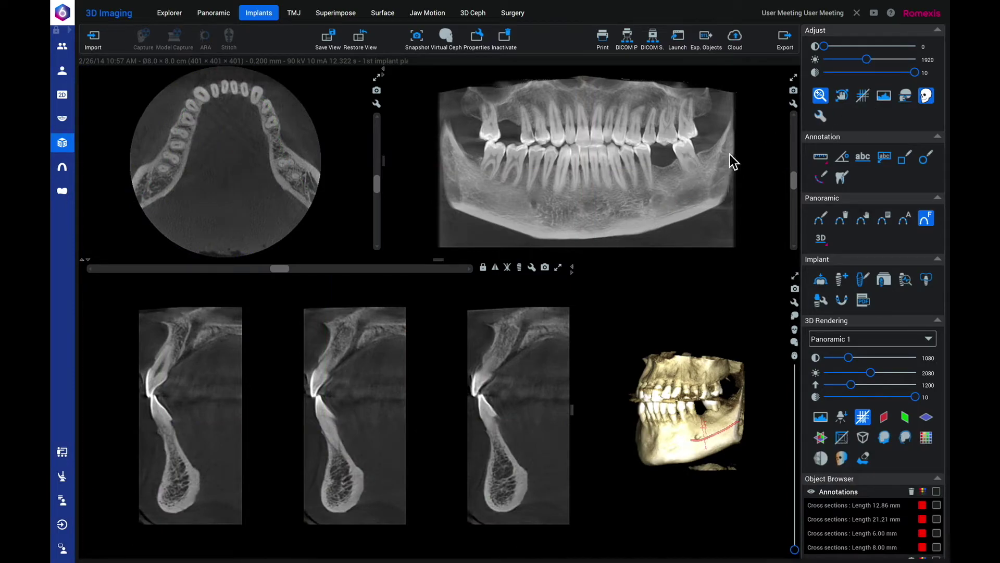
{"action": "left_click", "coordinate": [795, 92]}
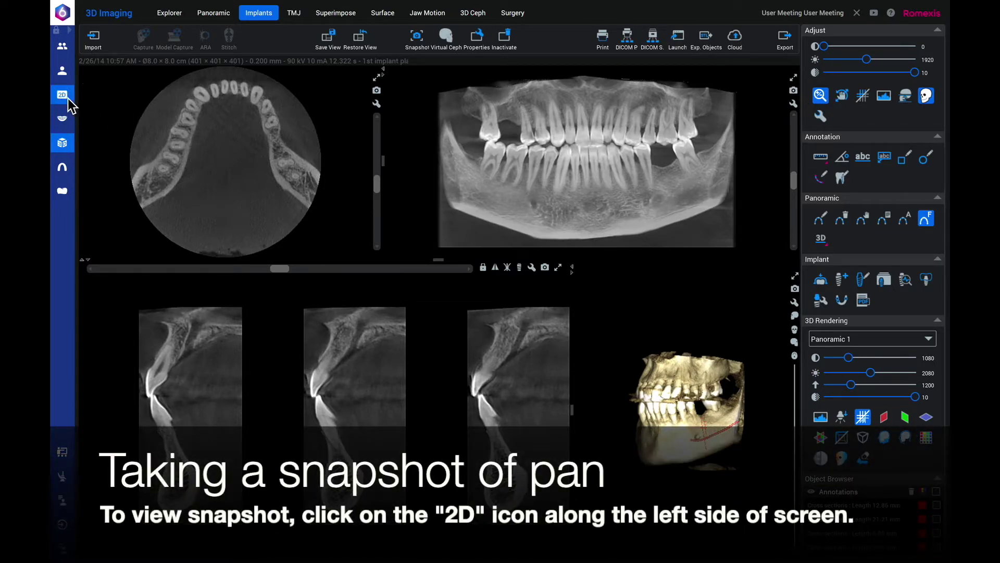
{"action": "left_click", "coordinate": [68, 99]}
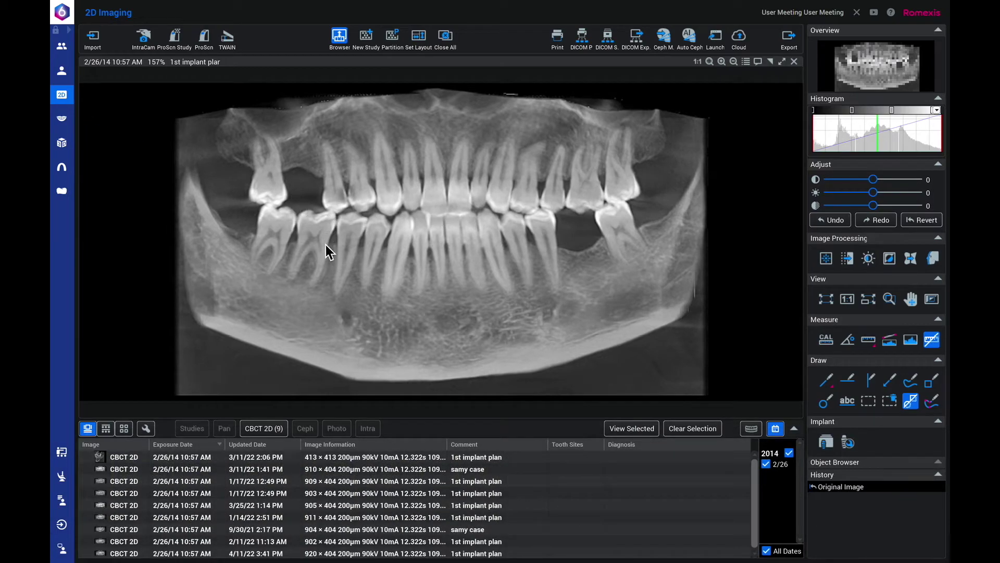
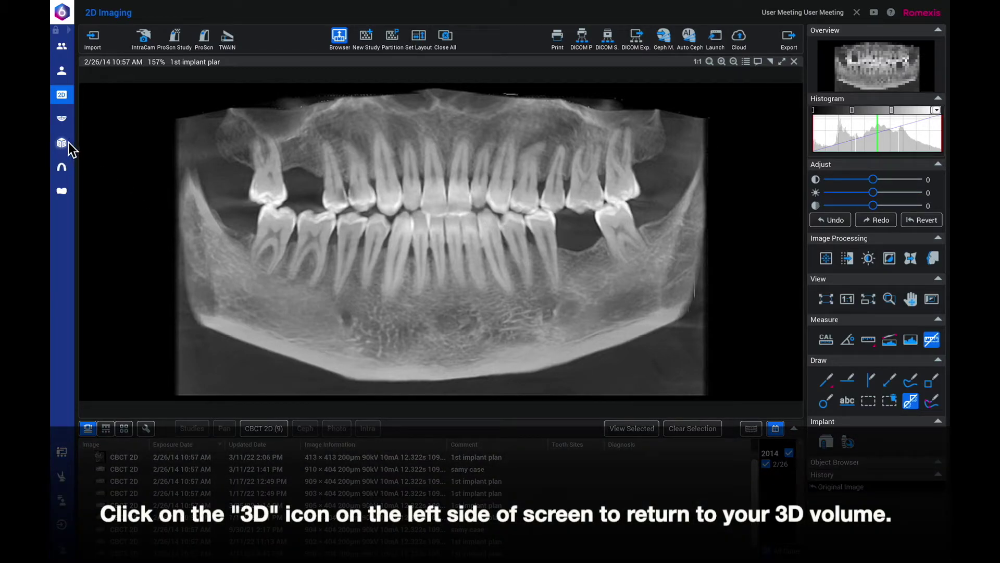
Return to the 3D volume with annotations shown and move the cross-section slices to the lower left molar implant site.
{"action": "left_click", "coordinate": [65, 145]}
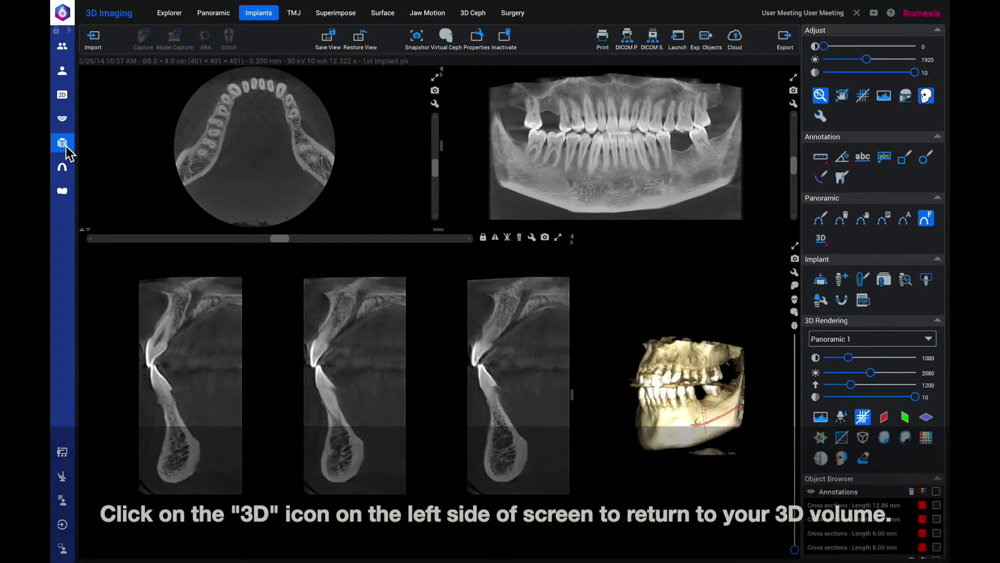
{"action": "left_click", "coordinate": [862, 99]}
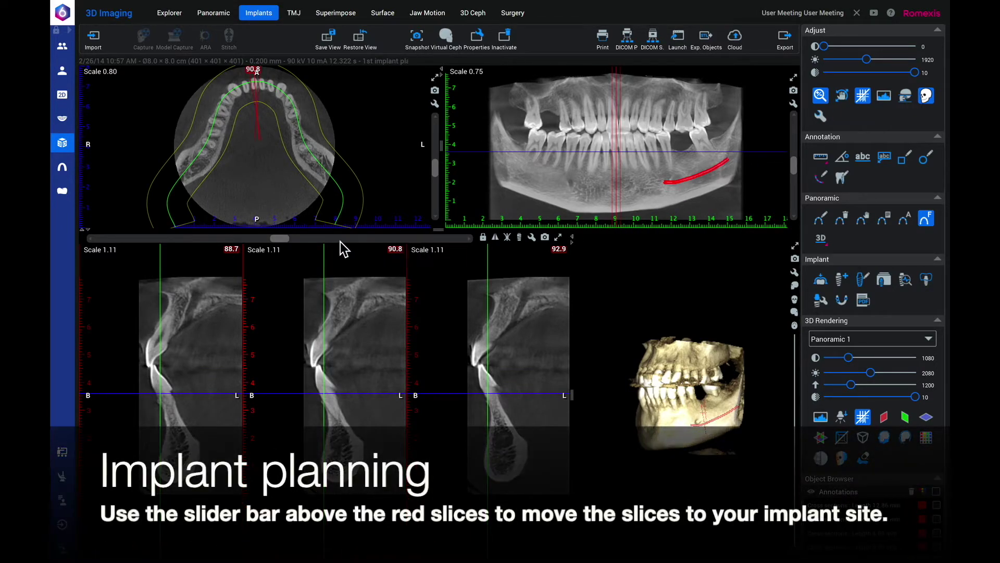
{"action": "left_click_drag", "start_coordinate": [280, 238], "coordinate": [350, 243]}
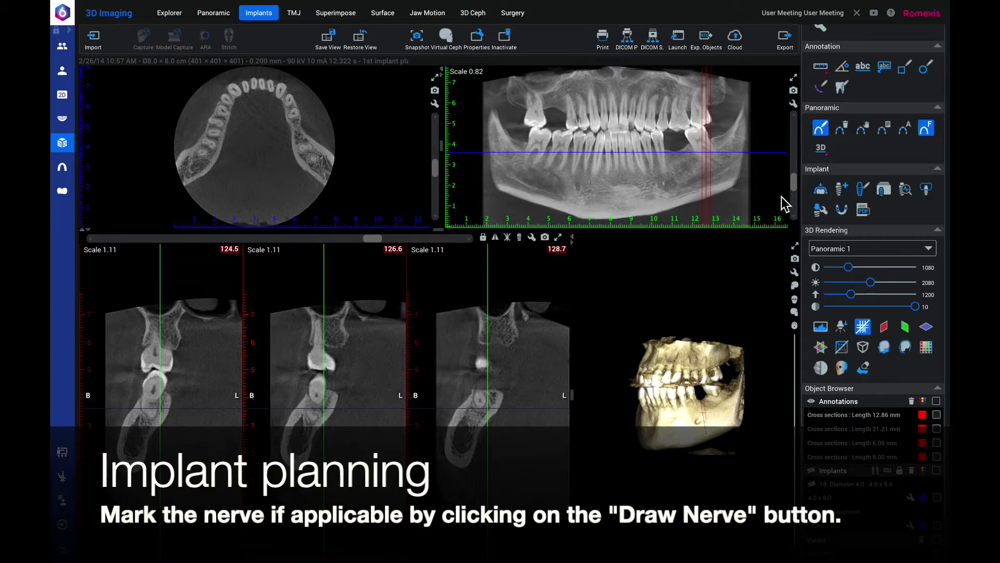
Draw the left mandibular nerve, adjusting the panoramic slice position to bring out the inferior alveolar canal.
{"action": "left_click", "coordinate": [821, 87]}
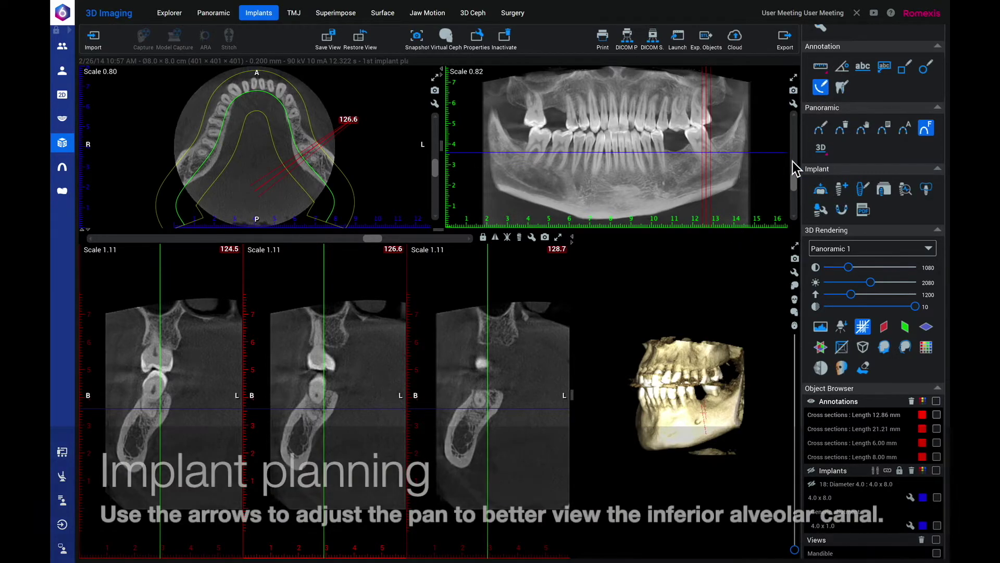
{"action": "left_click", "coordinate": [797, 116]}
{"action": "left_click", "coordinate": [797, 117]}
{"action": "left_click", "coordinate": [797, 117]}
{"action": "left_click", "coordinate": [797, 116]}
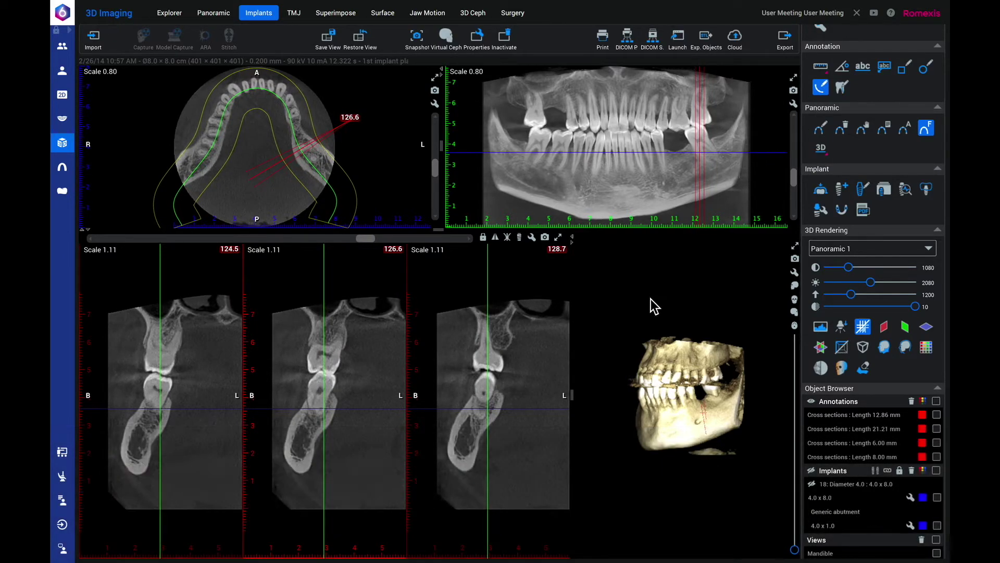
{"action": "left_click", "coordinate": [473, 441]}
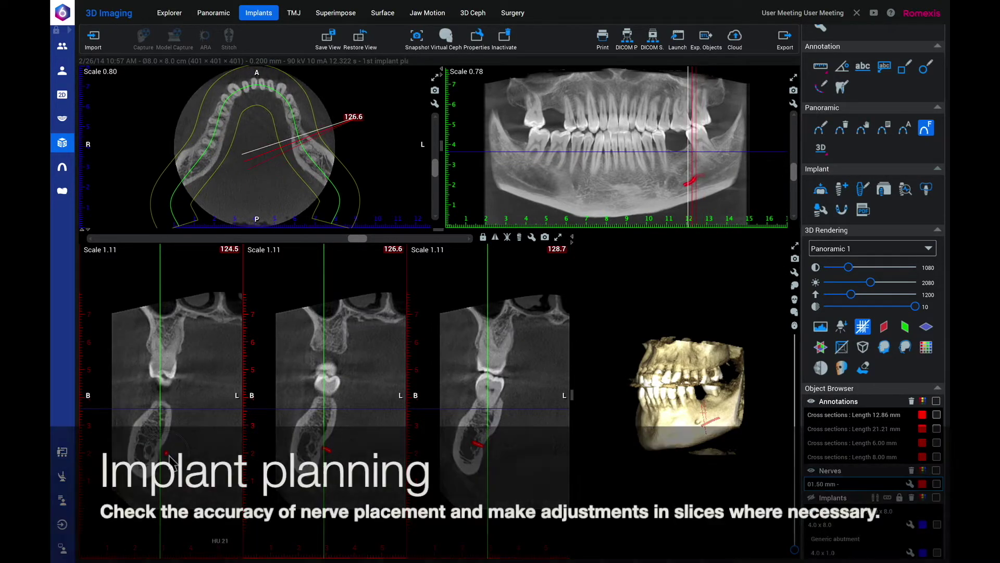
Reposition the nerve points inside the canal in the cross-section slices and extend the nerve posteriorly with another point in the panoramic view.
{"action": "left_click", "coordinate": [169, 456]}
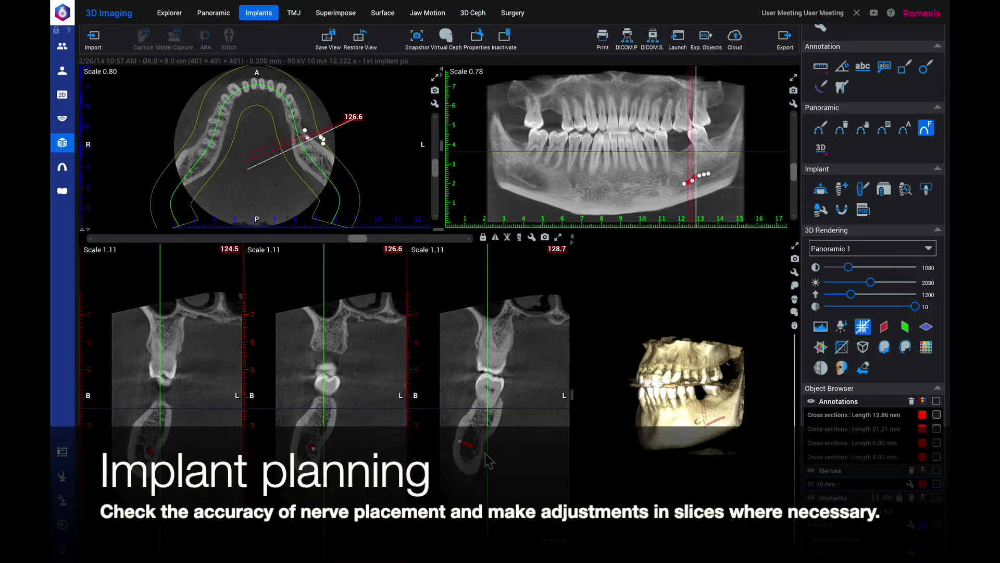
{"action": "left_click_drag", "start_coordinate": [464, 447], "coordinate": [476, 444]}
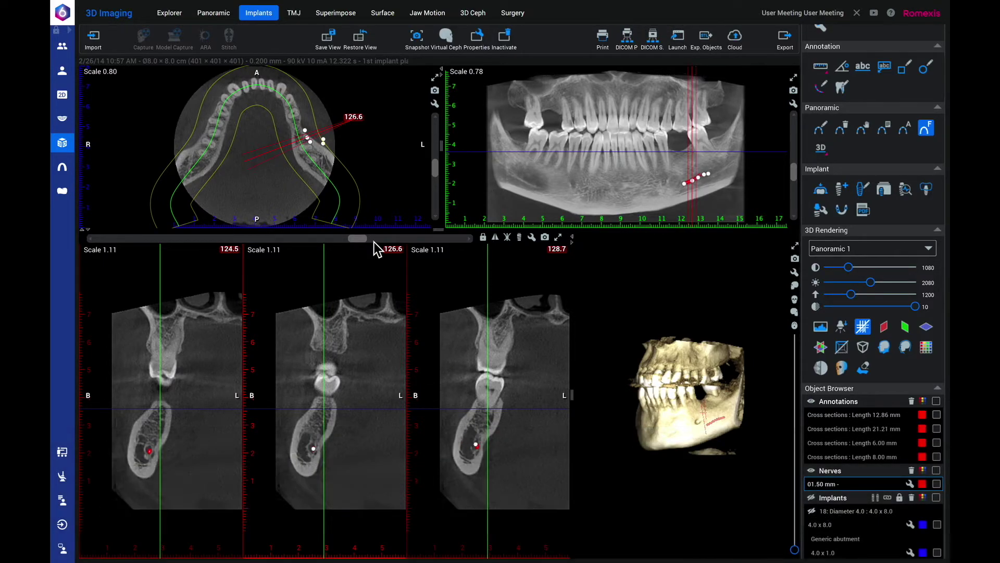
{"action": "left_click_drag", "start_coordinate": [364, 242], "coordinate": [380, 245]}
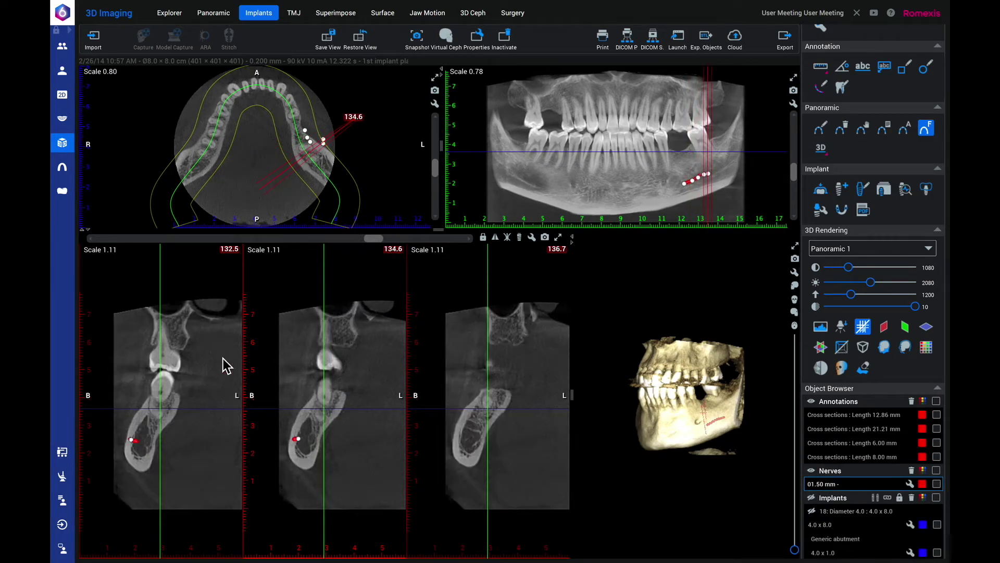
{"action": "left_click", "coordinate": [132, 441]}
{"action": "left_click_drag", "start_coordinate": [132, 441], "coordinate": [149, 440]}
{"action": "left_click_drag", "start_coordinate": [301, 442], "coordinate": [318, 442]}
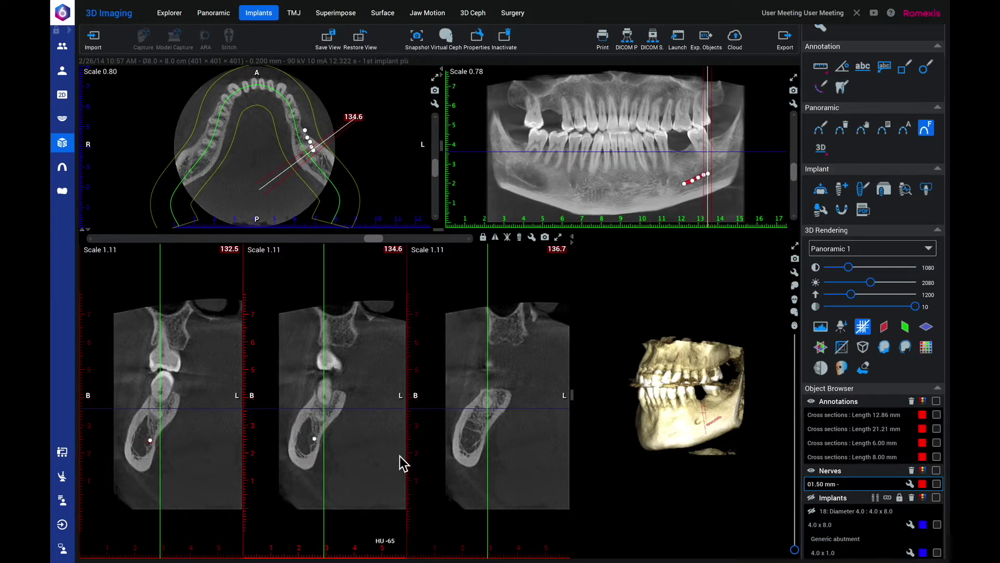
{"action": "left_click", "coordinate": [718, 169]}
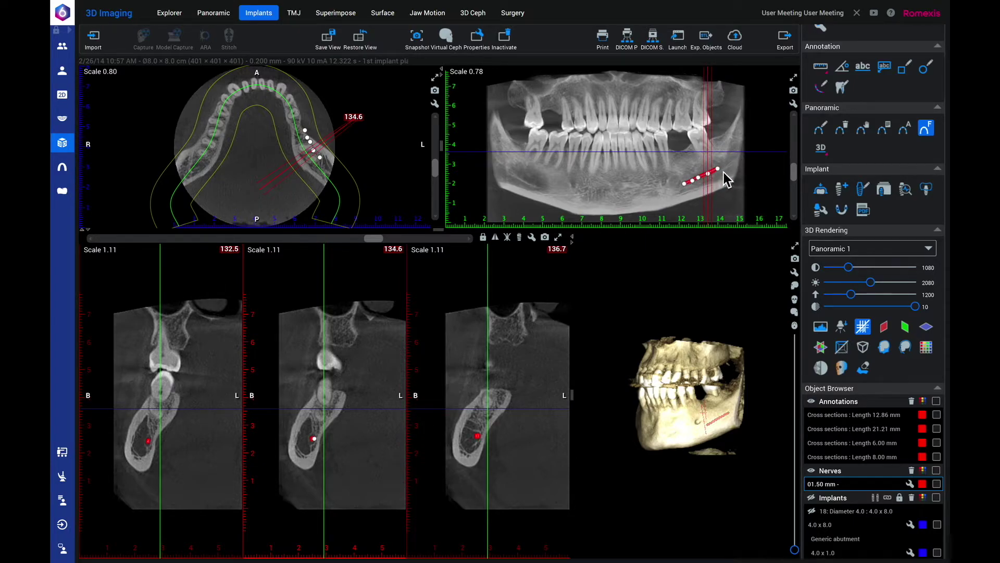
Reposition the posterior end point of the left mandibular nerve inside the canal in the panoramic and cross-section views, and finish the nerve.
{"action": "left_click_drag", "start_coordinate": [722, 170], "coordinate": [725, 170]}
{"action": "left_click_drag", "start_coordinate": [374, 241], "coordinate": [387, 241]}
{"action": "left_click_drag", "start_coordinate": [317, 432], "coordinate": [319, 428]}
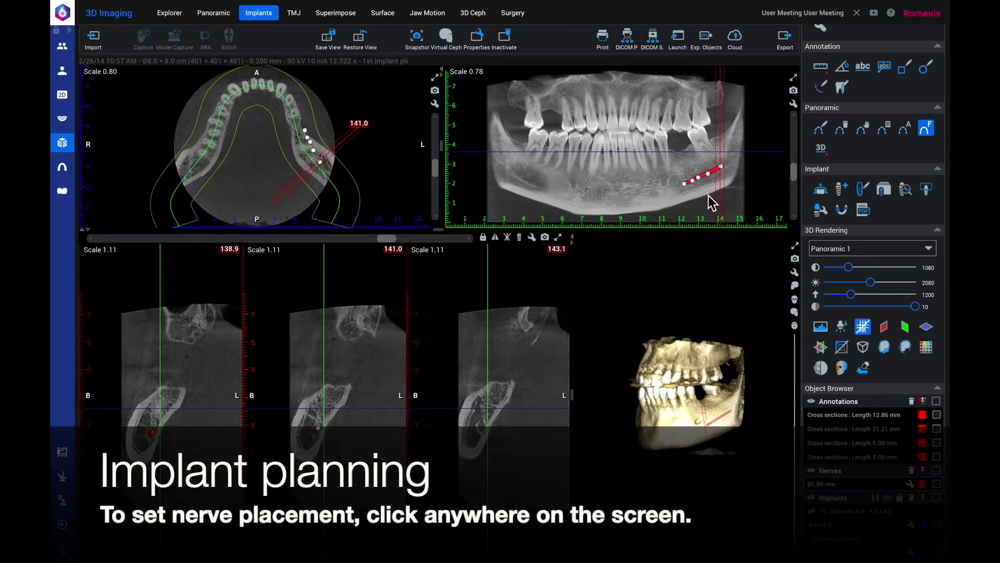
{"action": "left_click", "coordinate": [540, 208]}
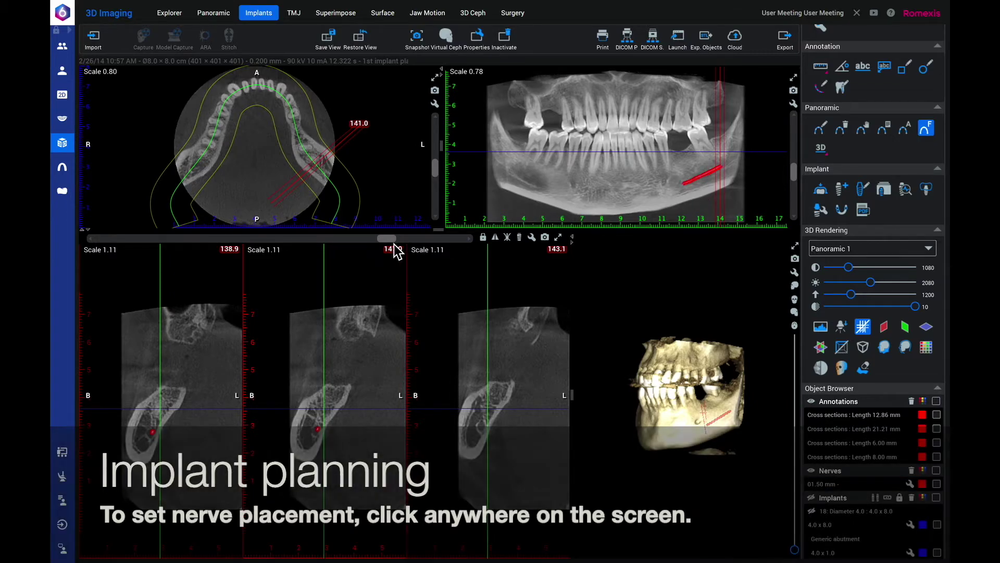
Return the slices to the lower left molar gap and add a Generic Diameter 2.0 implant, model 2.0 x 7.0, for tooth 19 to the plan.
{"action": "left_click_drag", "start_coordinate": [394, 241], "coordinate": [357, 242]}
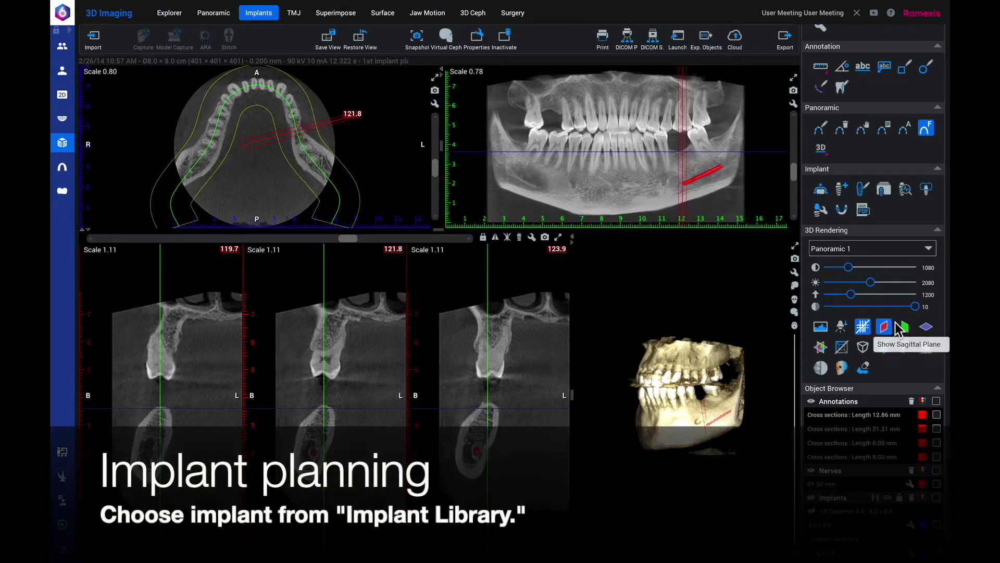
{"action": "left_click", "coordinate": [885, 190]}
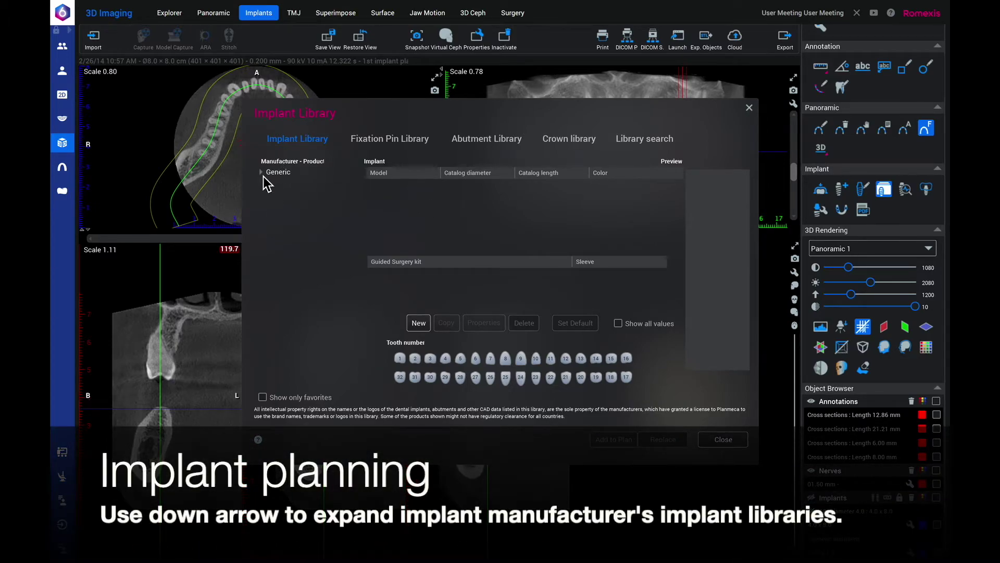
{"action": "left_click", "coordinate": [263, 176]}
{"action": "left_click", "coordinate": [294, 183]}
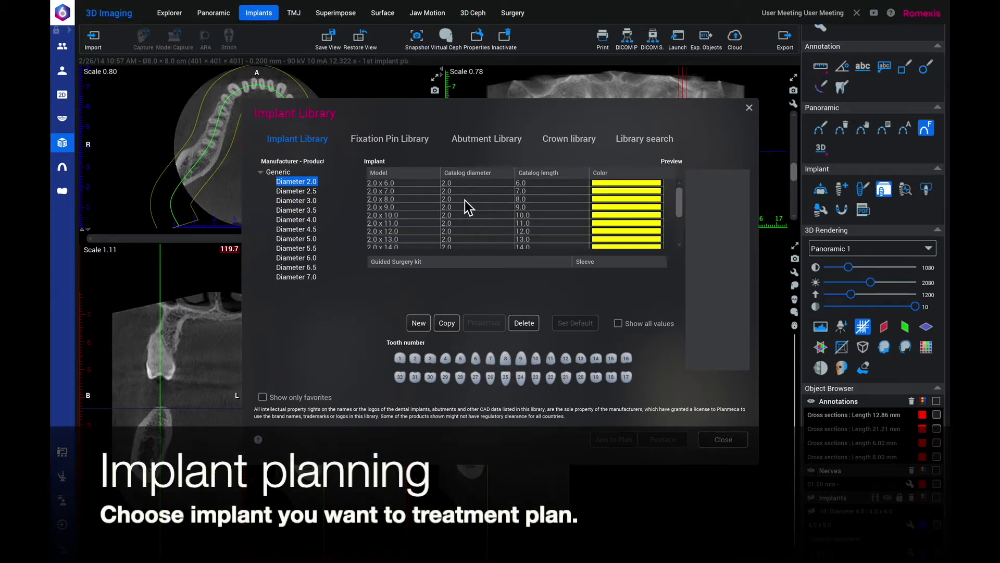
{"action": "left_click", "coordinate": [456, 192]}
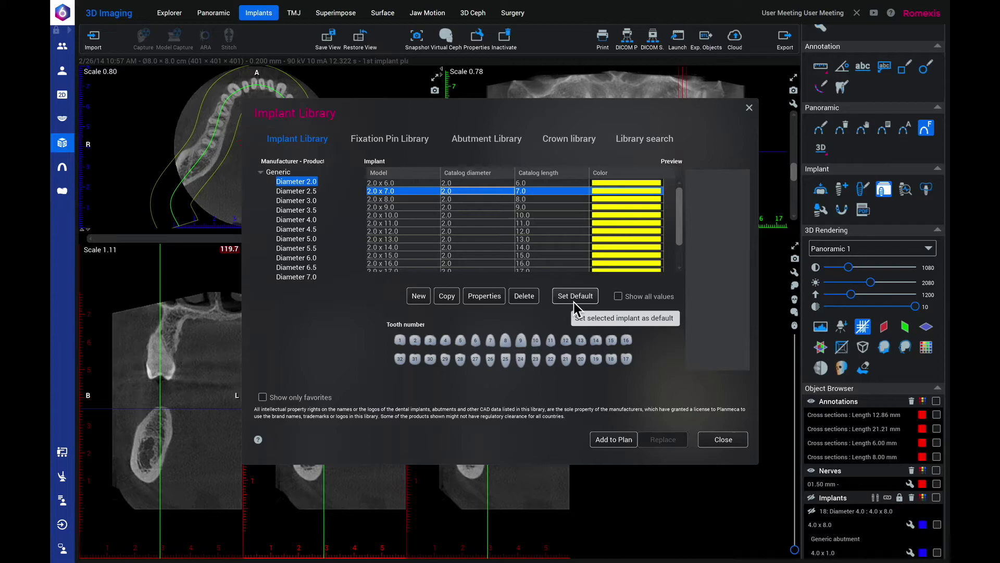
{"action": "left_click", "coordinate": [600, 364]}
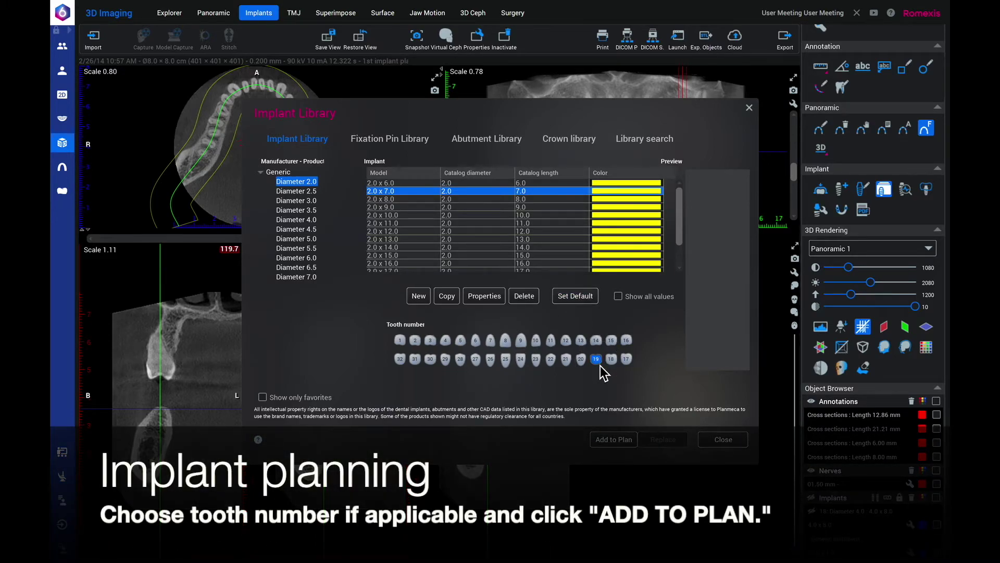
{"action": "left_click", "coordinate": [613, 439]}
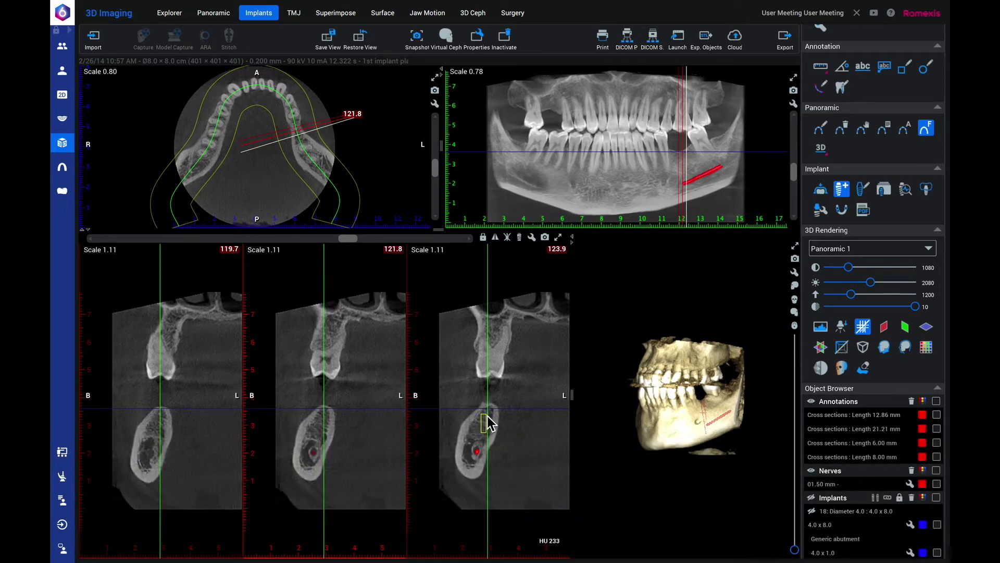
Place the tooth 19 implant in the ridge on the 123.9 cross-section slice and tilt it slightly.
{"action": "left_click", "coordinate": [488, 414]}
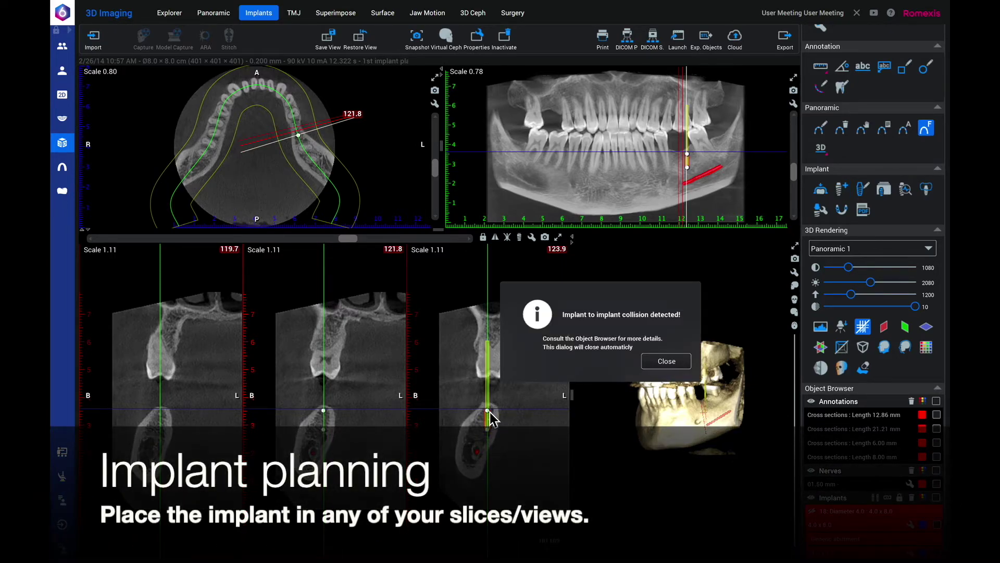
{"action": "left_click", "coordinate": [666, 361]}
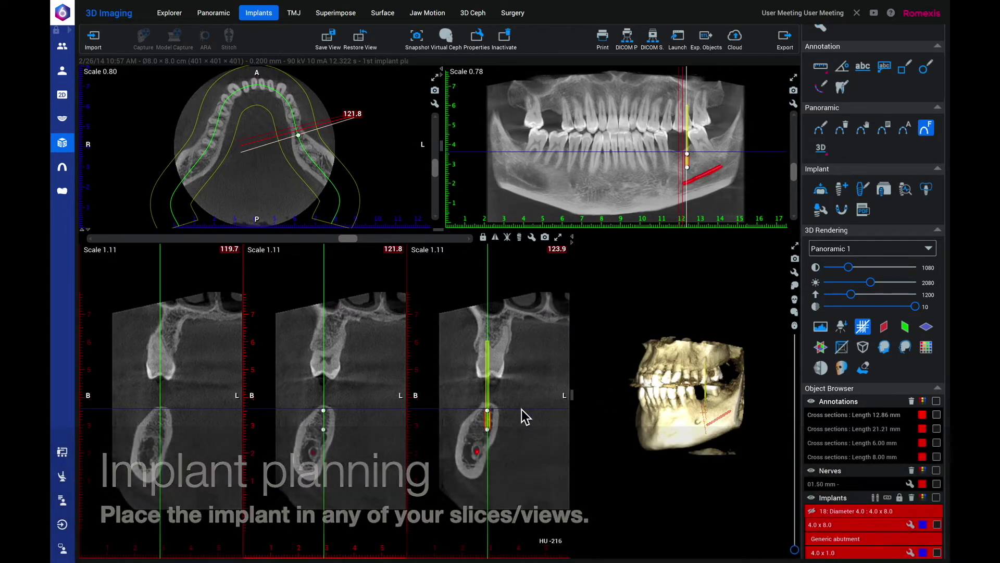
{"action": "left_click_drag", "start_coordinate": [491, 414], "coordinate": [489, 414]}
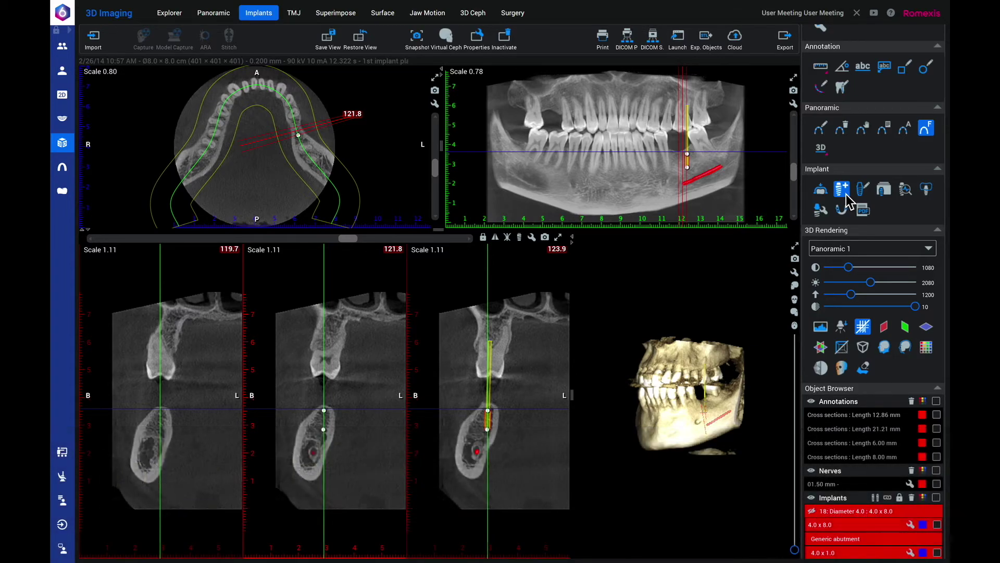
Add a second 2.0 x 7.0 implant at the upper right gap in the panoramic view and adjust its position in the cross-section slices.
{"action": "left_click", "coordinate": [846, 195]}
{"action": "left_click", "coordinate": [552, 98]}
{"action": "mouse_move", "coordinate": [556, 104]}
{"action": "left_mouse_down"}
{"action": "mouse_move", "coordinate": [549, 128]}
{"action": "mouse_move", "coordinate": [558, 134]}
{"action": "mouse_move", "coordinate": [554, 107]}
{"action": "left_mouse_up"}
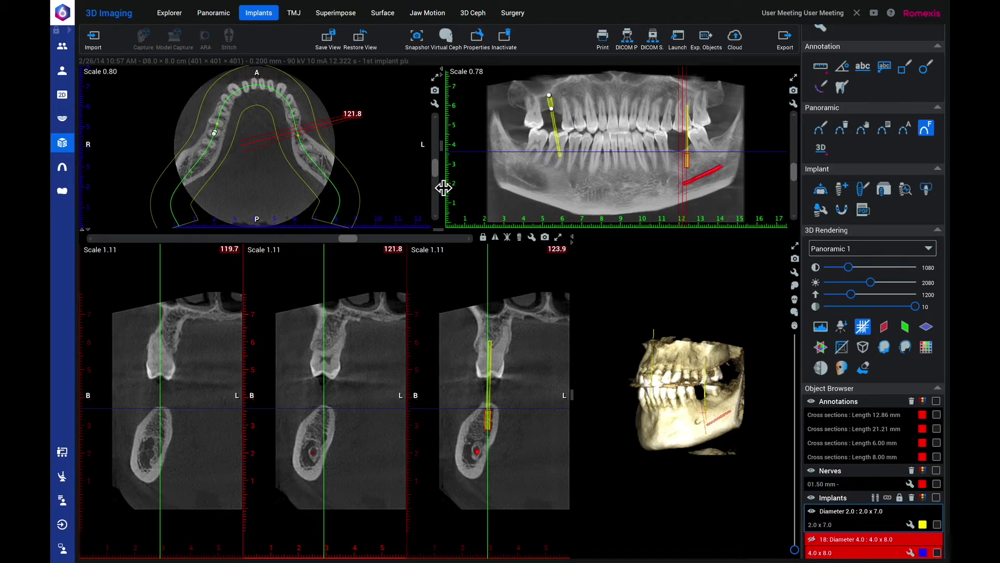
{"action": "left_click_drag", "start_coordinate": [349, 239], "coordinate": [217, 254]}
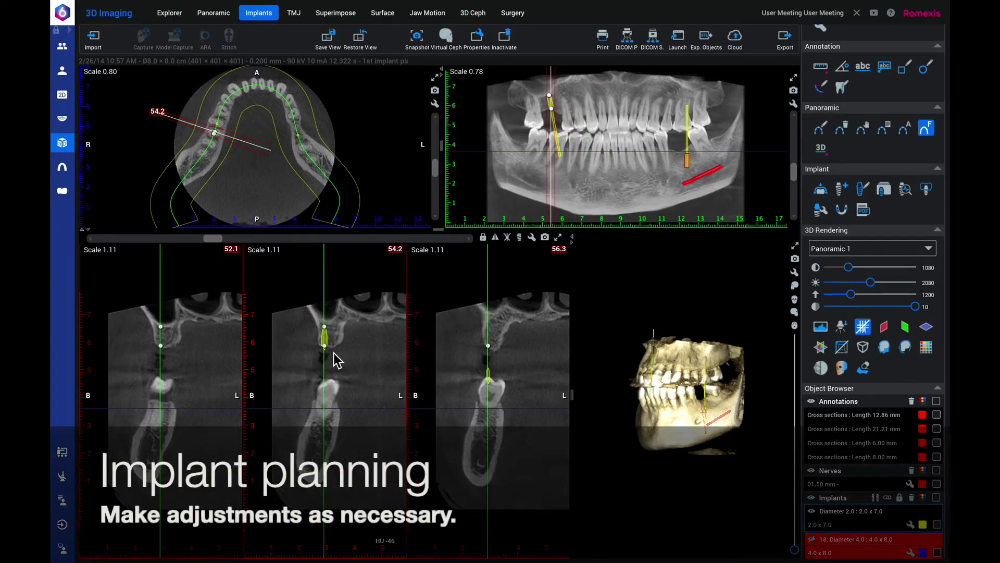
{"action": "left_click_drag", "start_coordinate": [329, 343], "coordinate": [332, 342]}
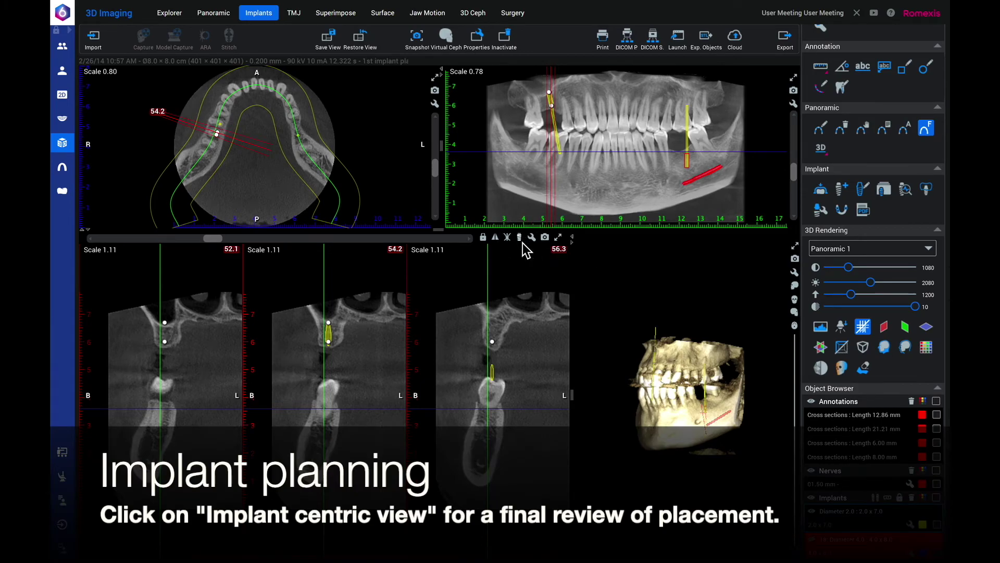
Show the upper right implant in the implant-centric view, lower it away from the sinus floor, and rotate the slices around it.
{"action": "left_click", "coordinate": [523, 242]}
{"action": "left_click", "coordinate": [284, 240]}
{"action": "left_click_drag", "start_coordinate": [286, 243], "coordinate": [339, 243]}
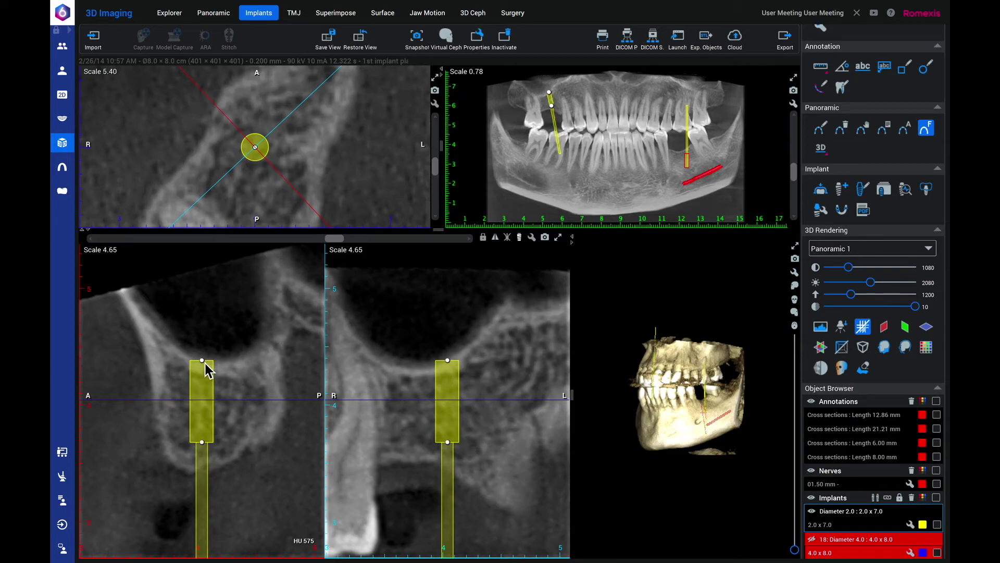
{"action": "left_click_drag", "start_coordinate": [208, 364], "coordinate": [210, 390]}
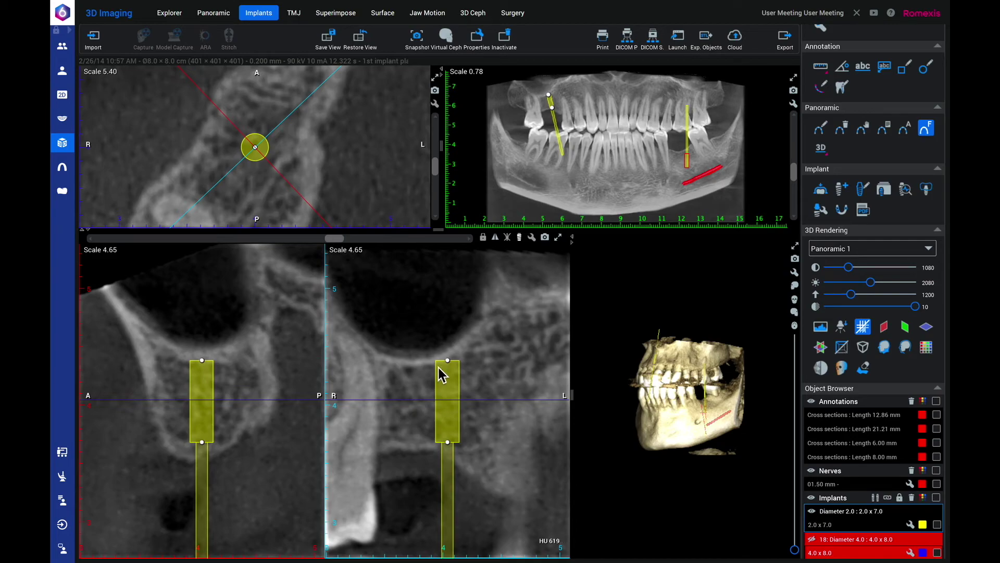
{"action": "left_click_drag", "start_coordinate": [338, 239], "coordinate": [375, 250]}
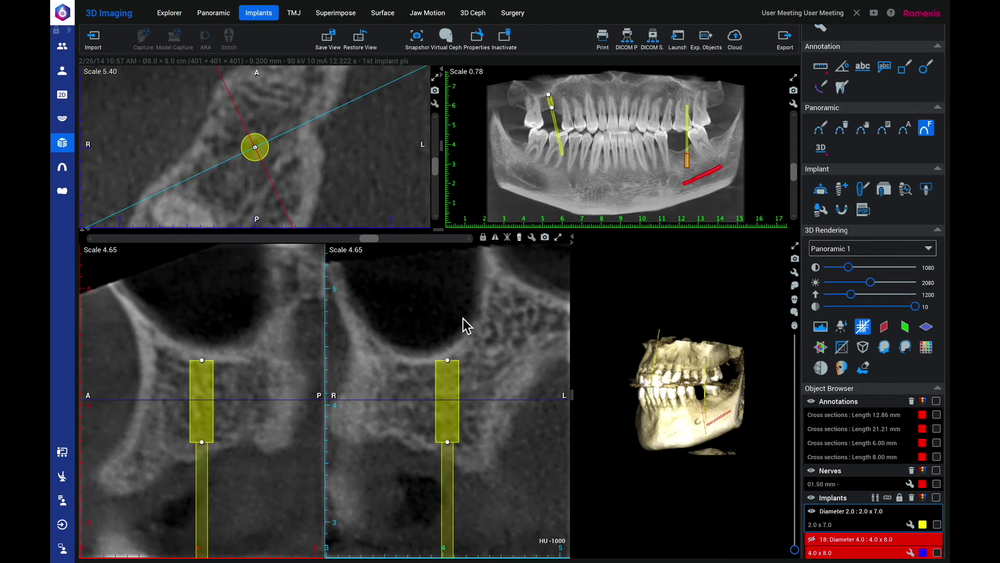
Turn the 3D rendering to show the patient's right side and save the 3D view as "Pan consult".
{"action": "left_click_drag", "start_coordinate": [658, 422], "coordinate": [854, 432]}
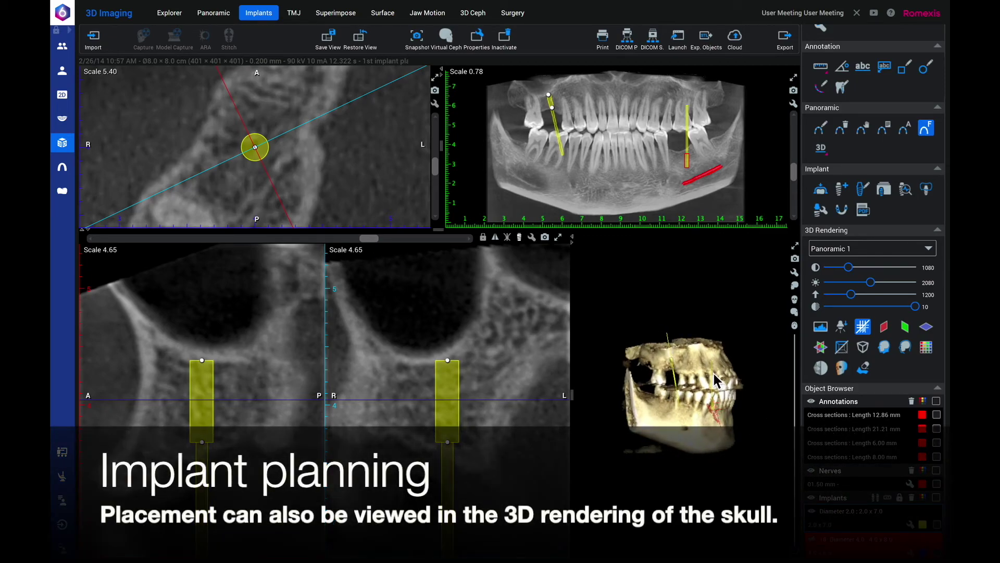
{"action": "left_click_drag", "start_coordinate": [676, 371], "coordinate": [671, 365]}
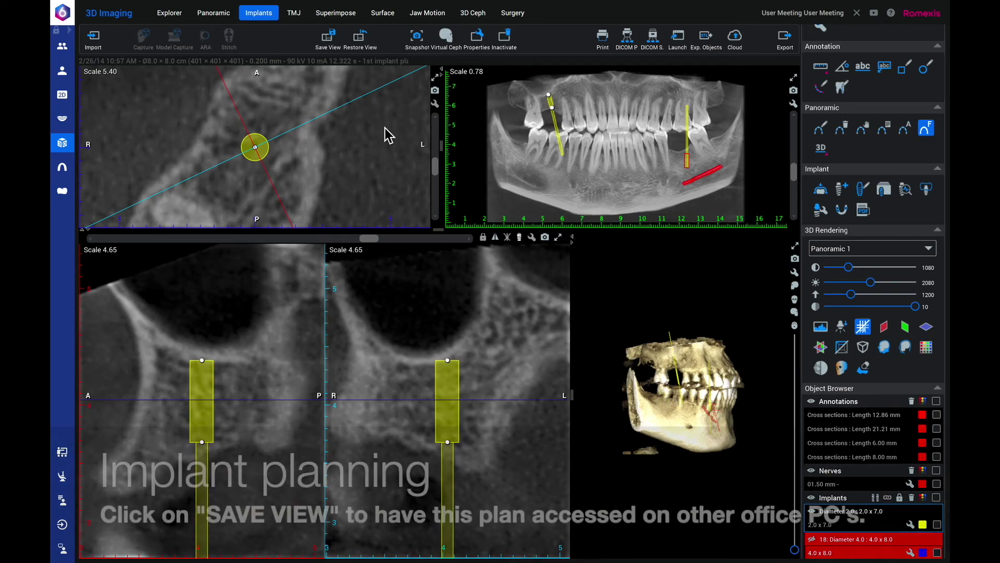
{"action": "left_click", "coordinate": [332, 48]}
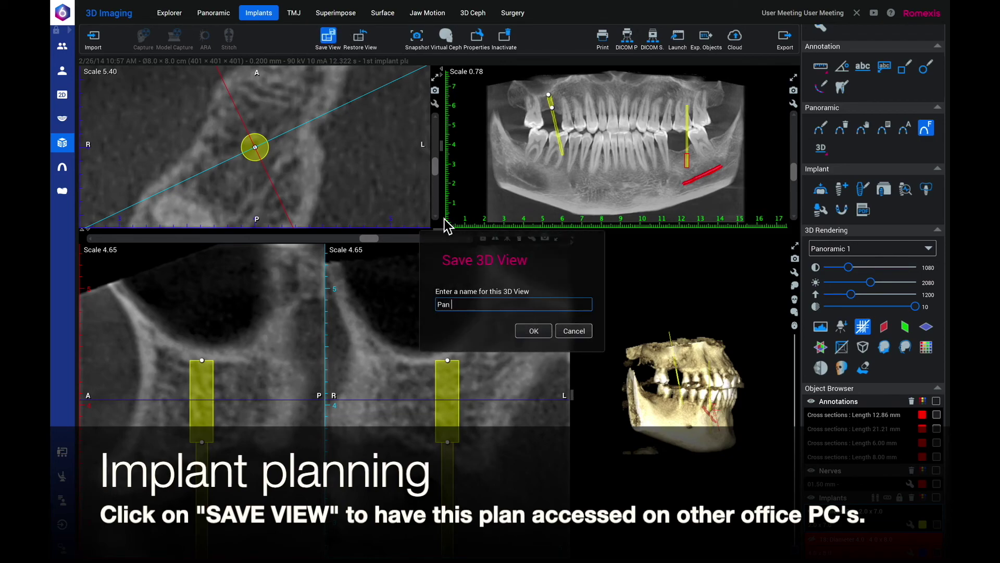
{"action": "type", "text": "Pan consult"}
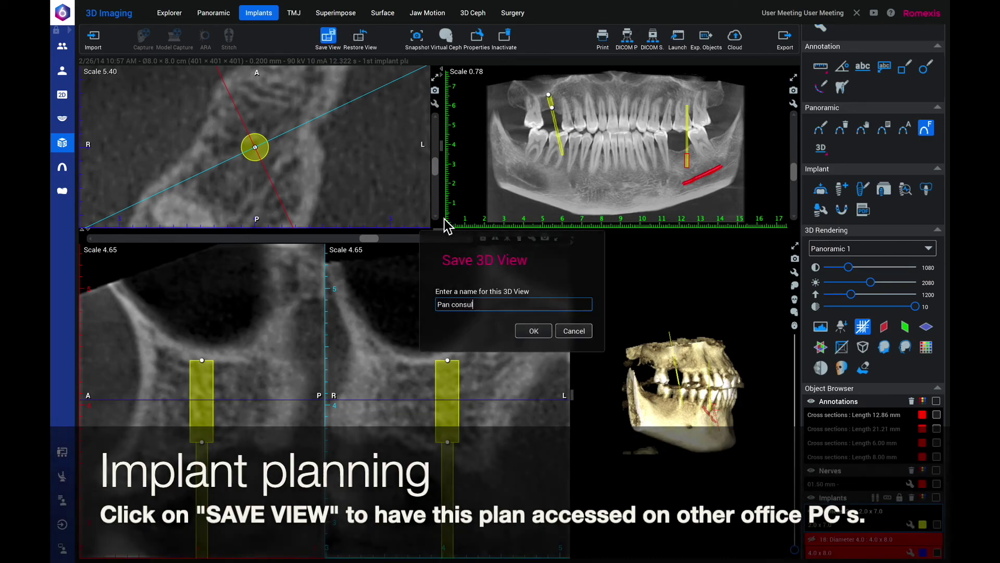
{"action": "left_click", "coordinate": [534, 330]}
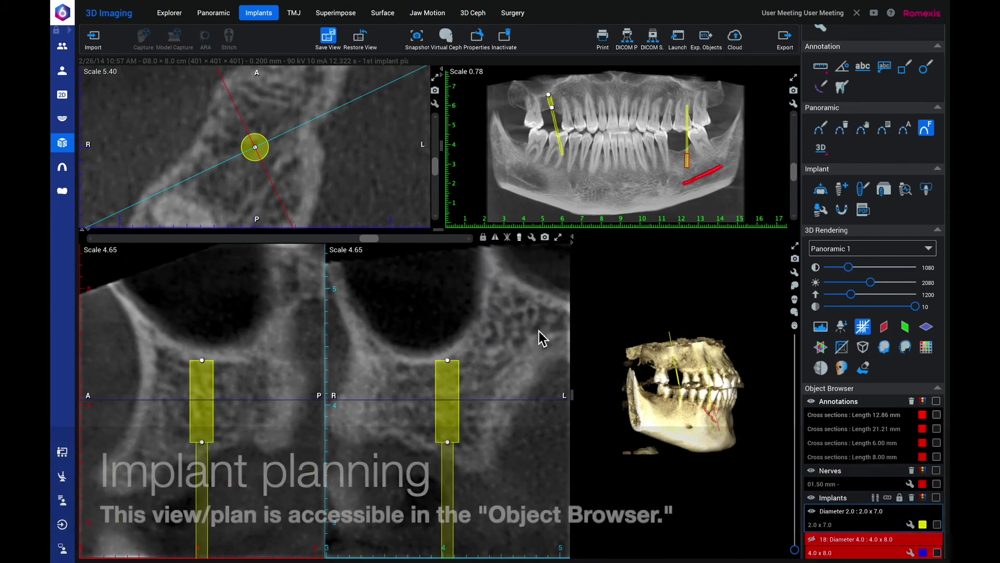
Restore the default view and reopen the saved "Pan consult" view from the object browser.
{"action": "scroll", "coordinate": [861, 480], "scroll_direction": "down", "scroll_amount": 3}
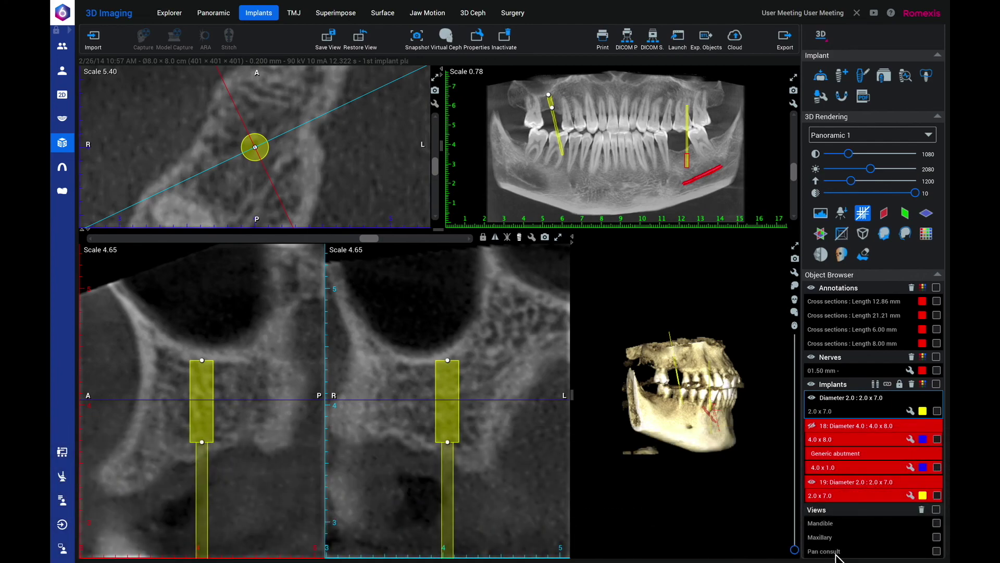
{"action": "left_click", "coordinate": [359, 37]}
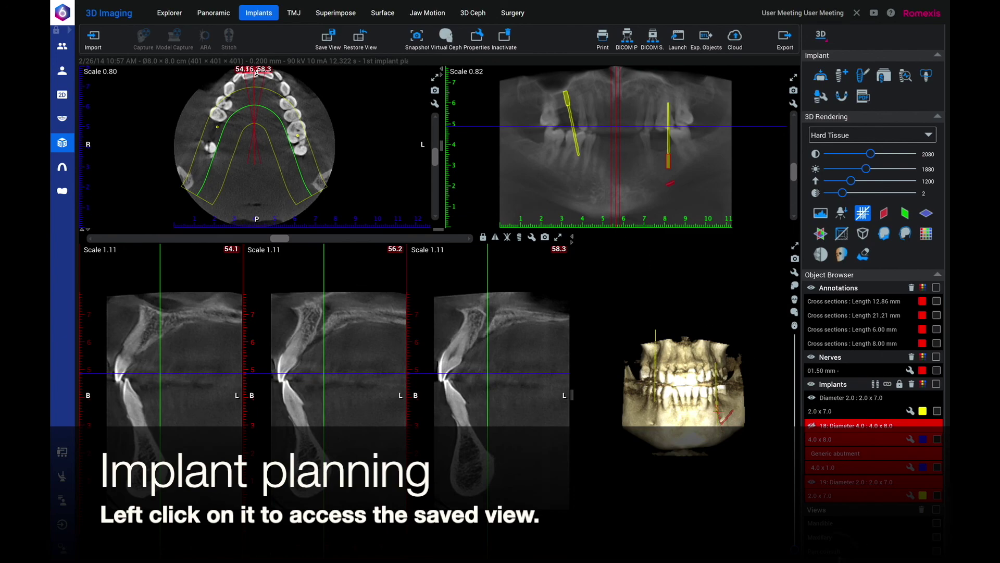
{"action": "left_click", "coordinate": [828, 552]}
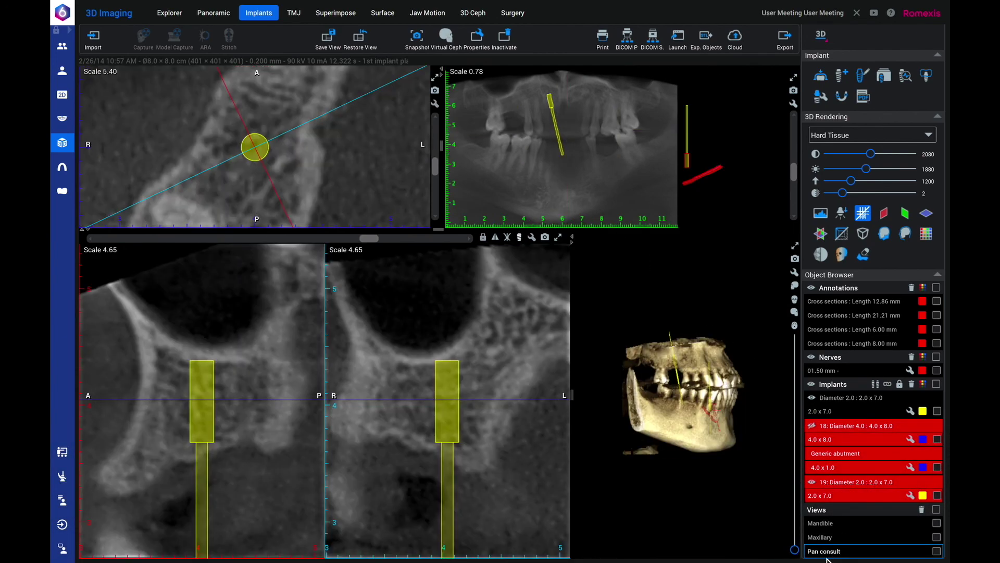